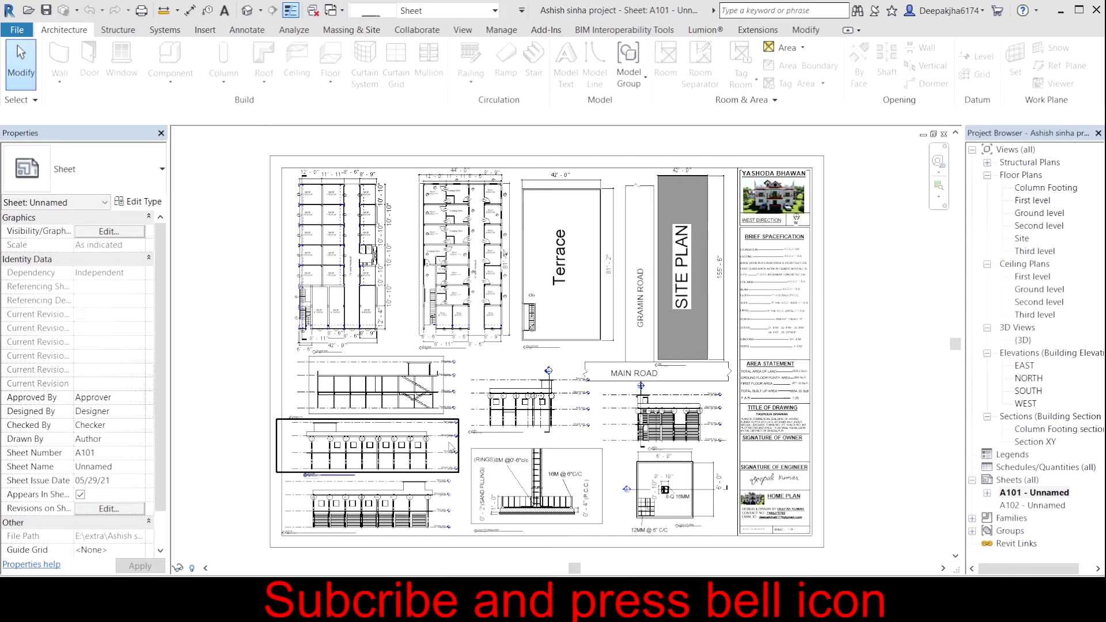
Zoom in and out on the current view to inspect the drawing.
{"action": "scroll", "coordinate": [546, 393], "scroll_direction": "down", "scroll_amount": 1}
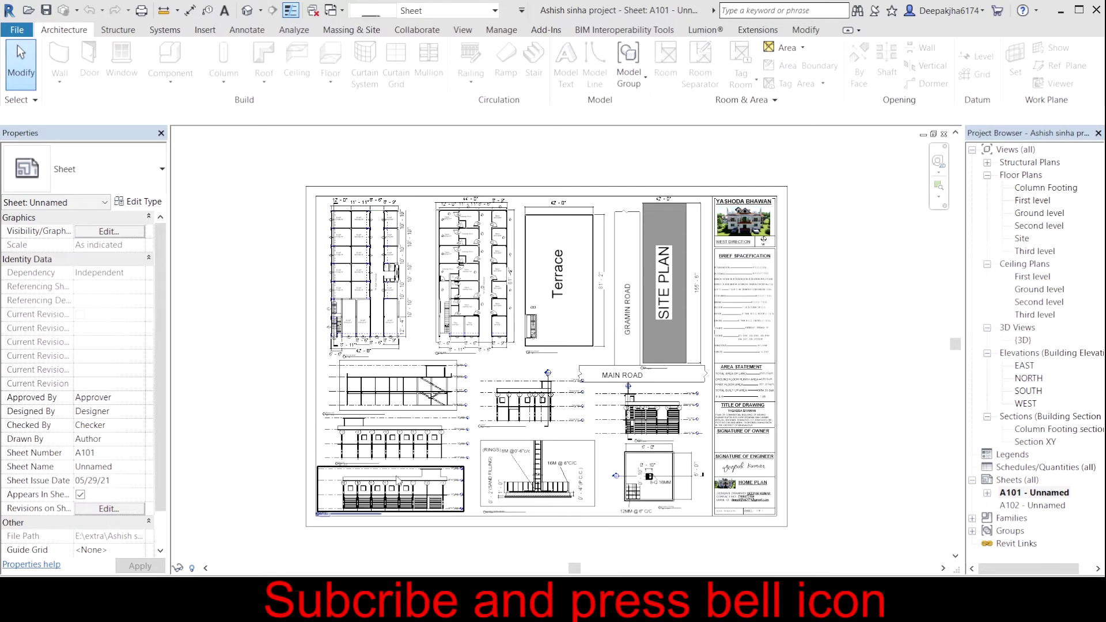
{"action": "scroll", "coordinate": [397, 479], "scroll_direction": "up", "scroll_amount": 1}
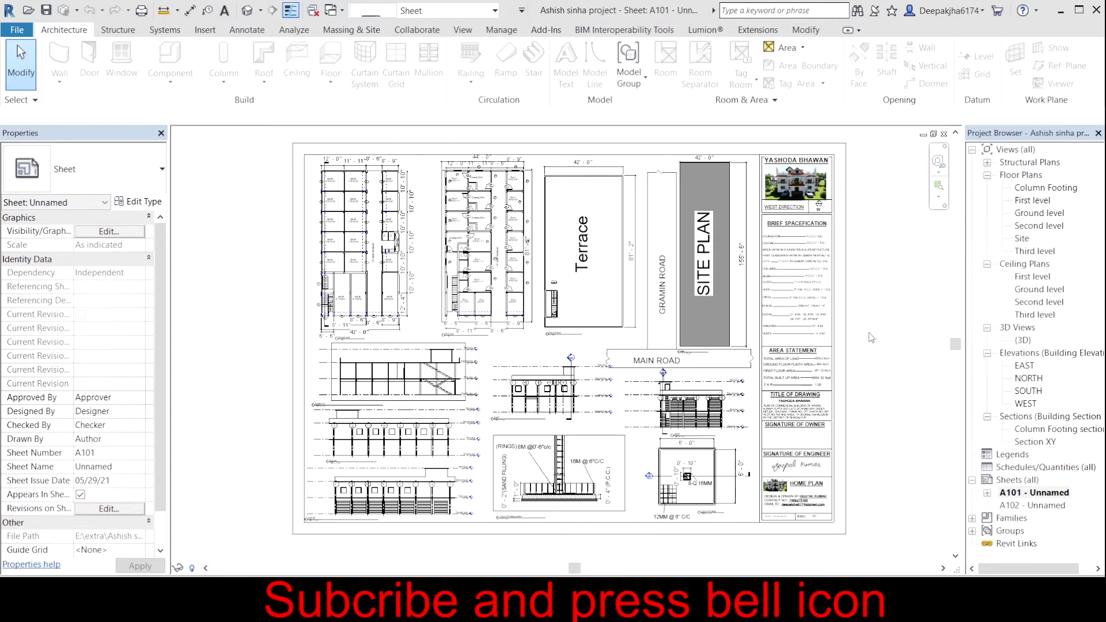
{"action": "scroll", "coordinate": [868, 333], "scroll_direction": "up", "scroll_amount": 1}
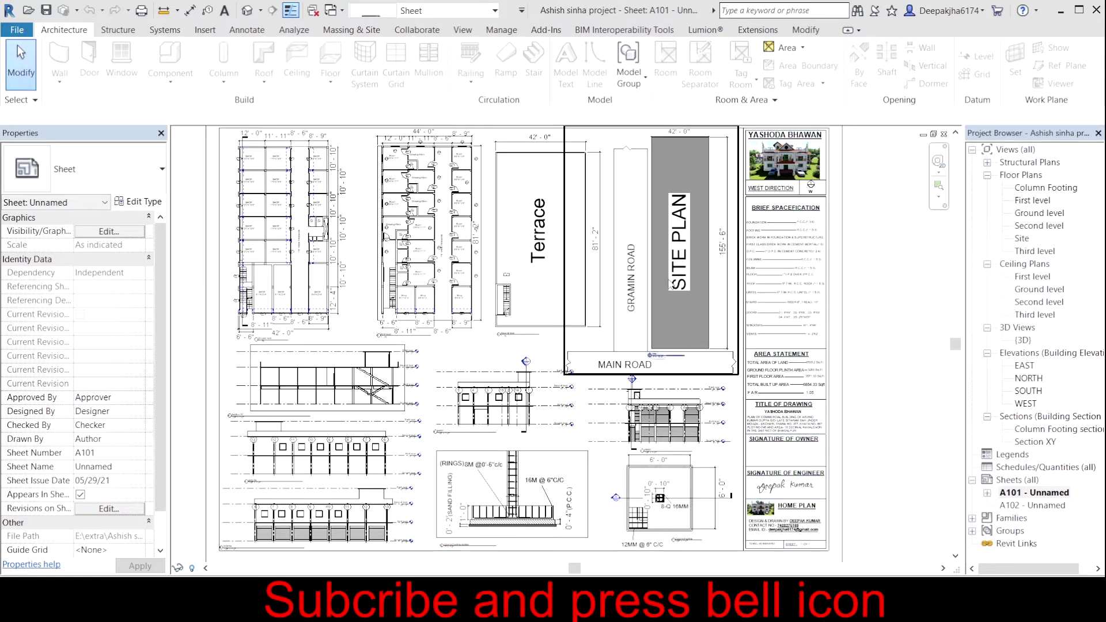
{"action": "scroll", "coordinate": [694, 345], "scroll_direction": "down", "scroll_amount": 1}
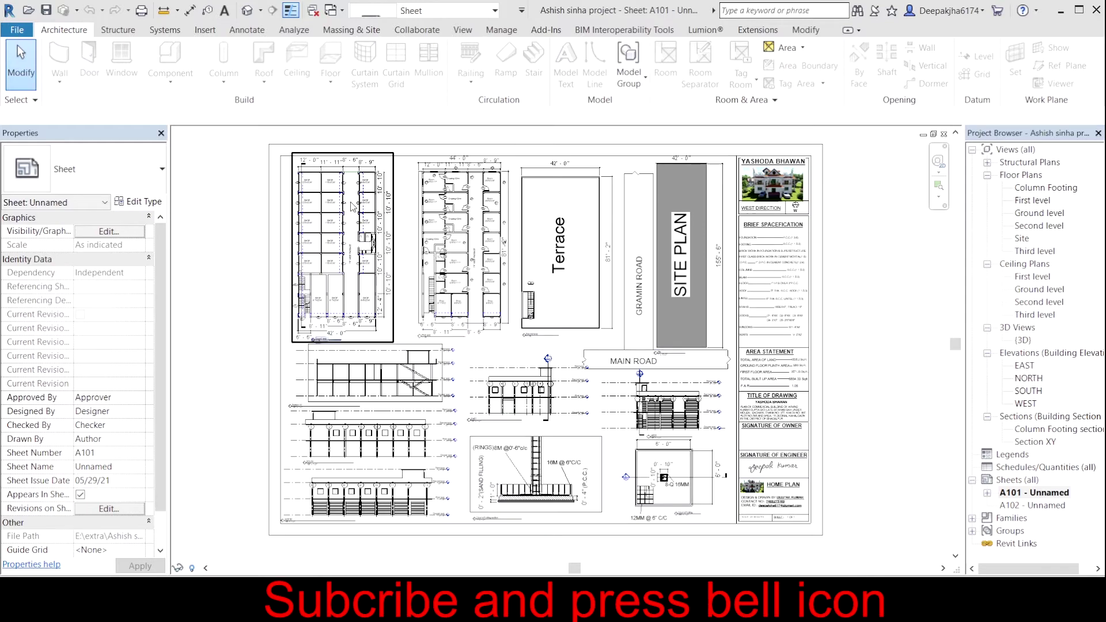
{"action": "scroll", "coordinate": [347, 185], "scroll_direction": "up", "scroll_amount": 2}
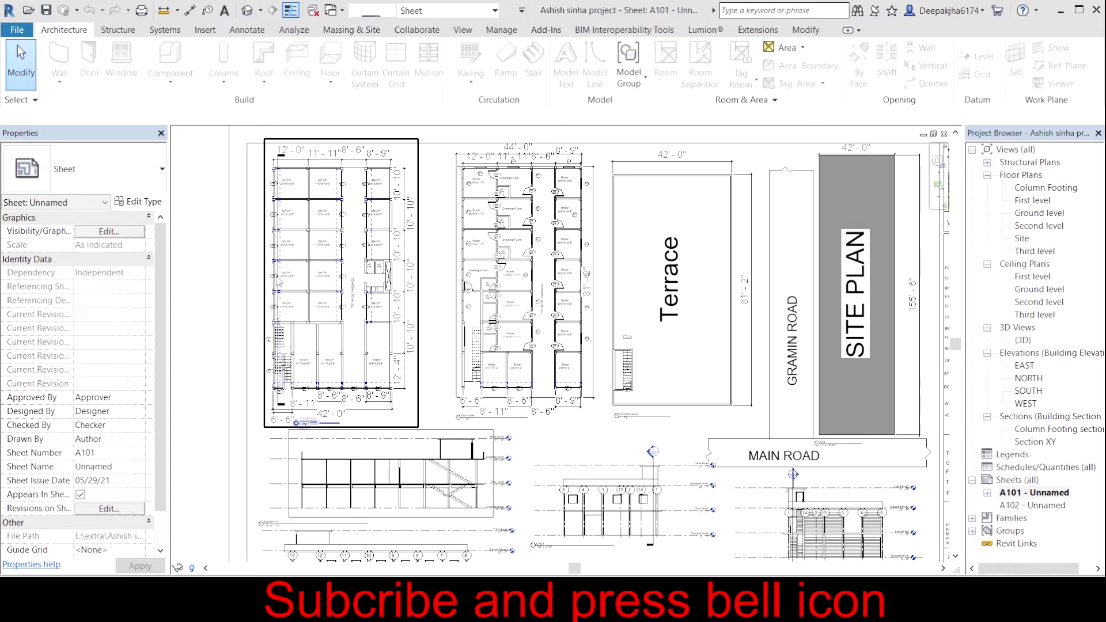
{"action": "scroll", "coordinate": [279, 280], "scroll_direction": "down", "scroll_amount": 1}
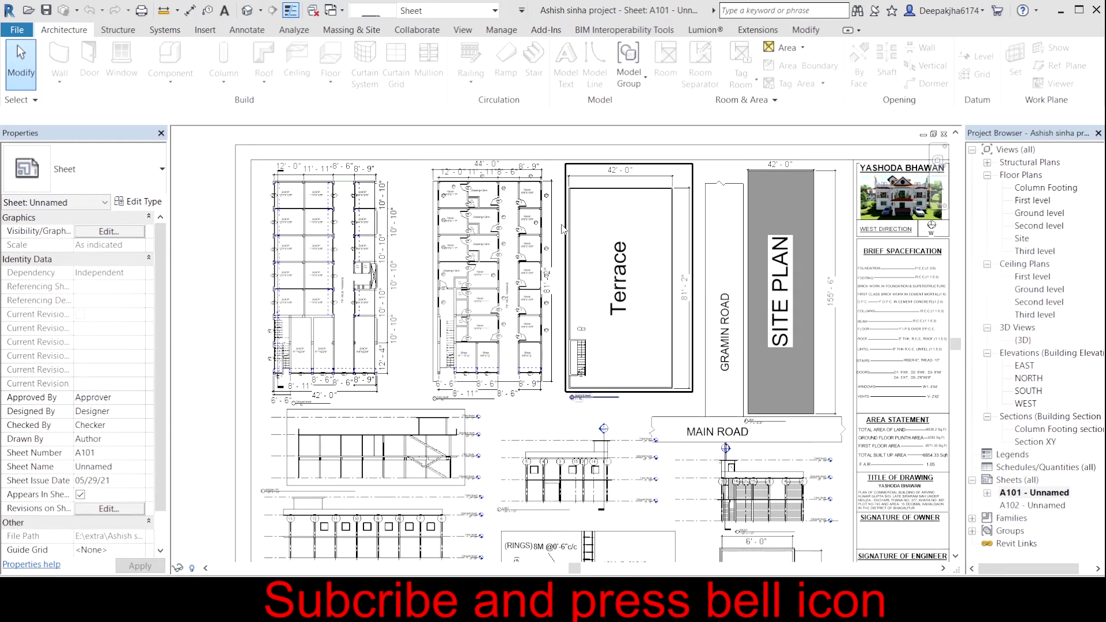
{"action": "scroll", "coordinate": [539, 226], "scroll_direction": "down", "scroll_amount": 1}
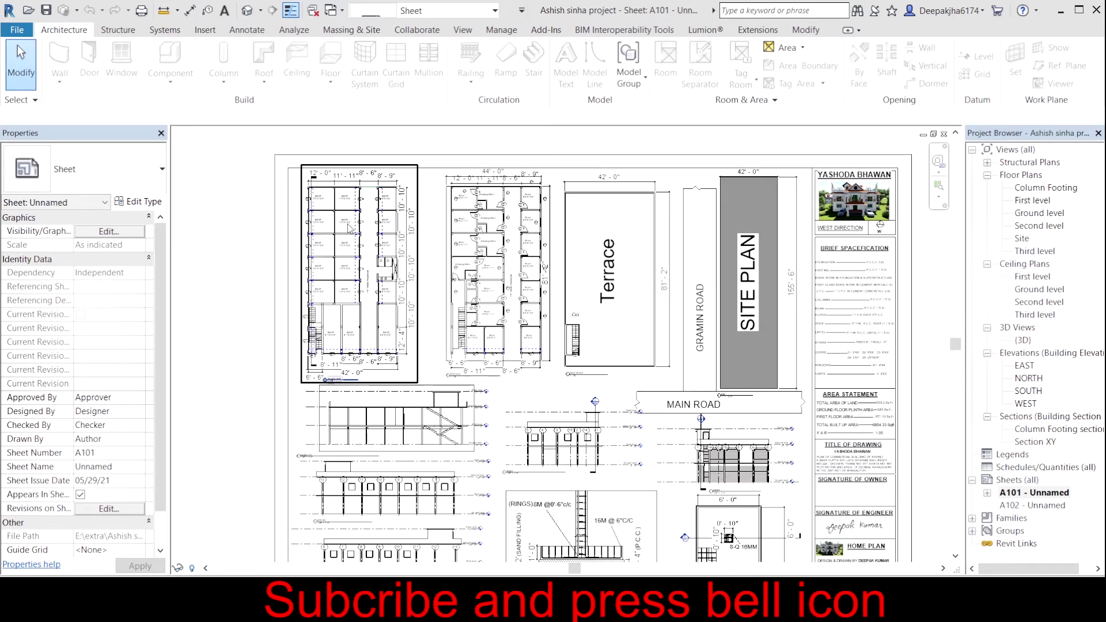
{"action": "scroll", "coordinate": [346, 226], "scroll_direction": "down", "scroll_amount": 1}
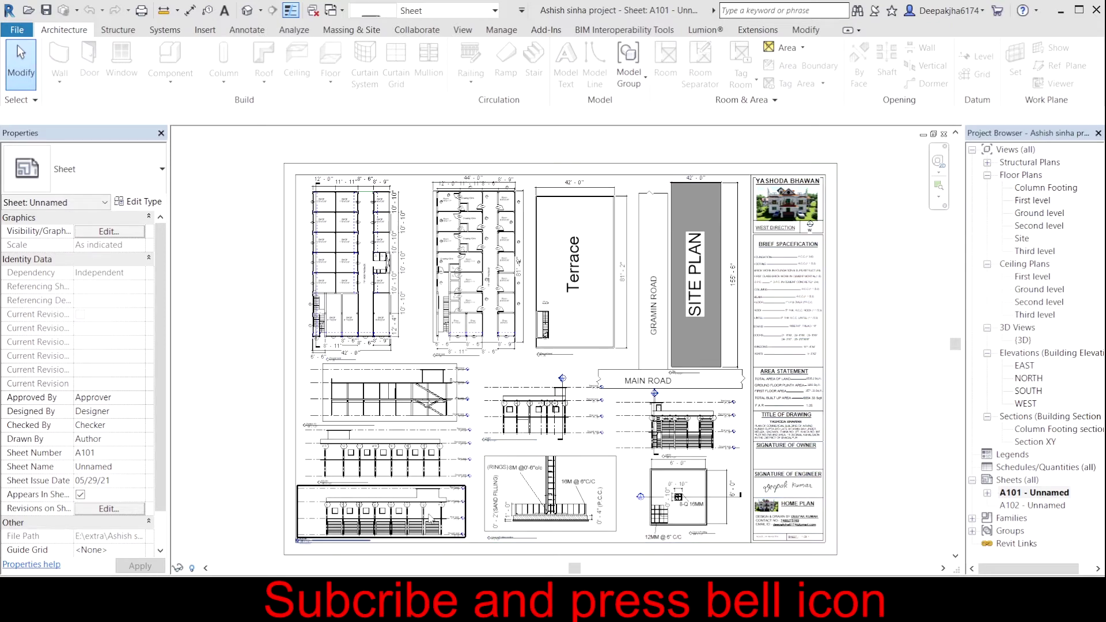
{"action": "scroll", "coordinate": [444, 543], "scroll_direction": "up", "scroll_amount": 1}
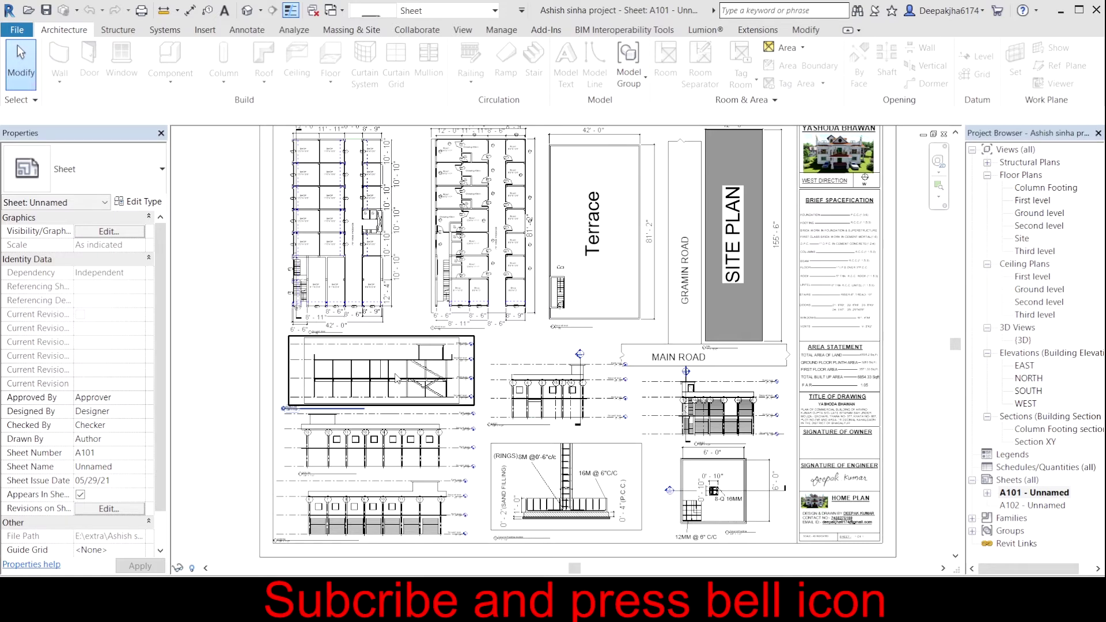
{"action": "scroll", "coordinate": [397, 378], "scroll_direction": "up", "scroll_amount": 1}
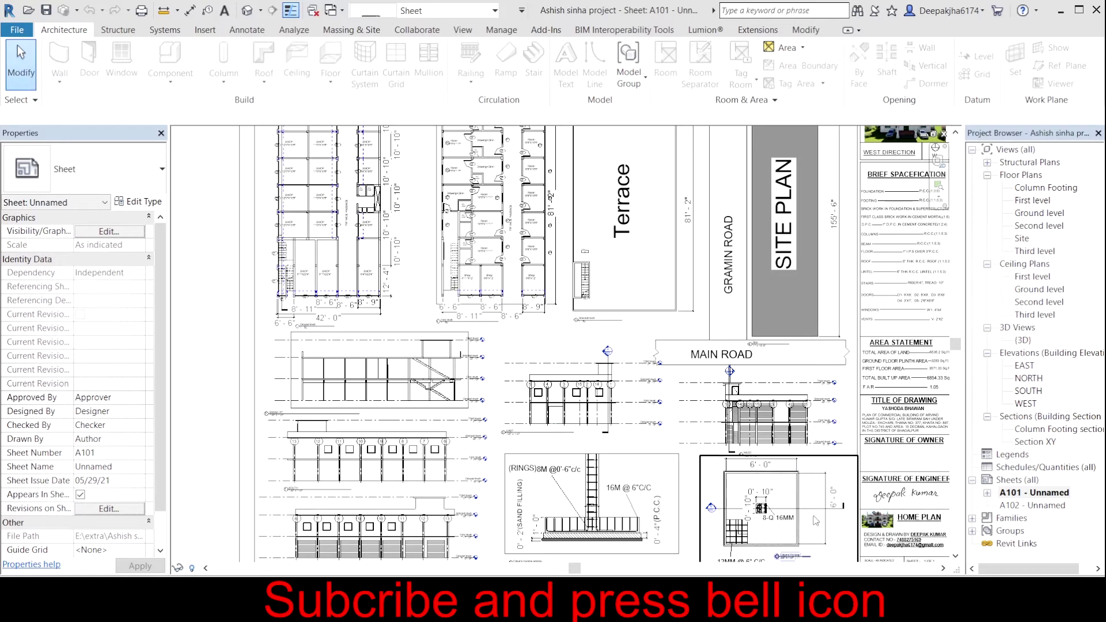
{"action": "scroll", "coordinate": [792, 563], "scroll_direction": "up", "scroll_amount": 2}
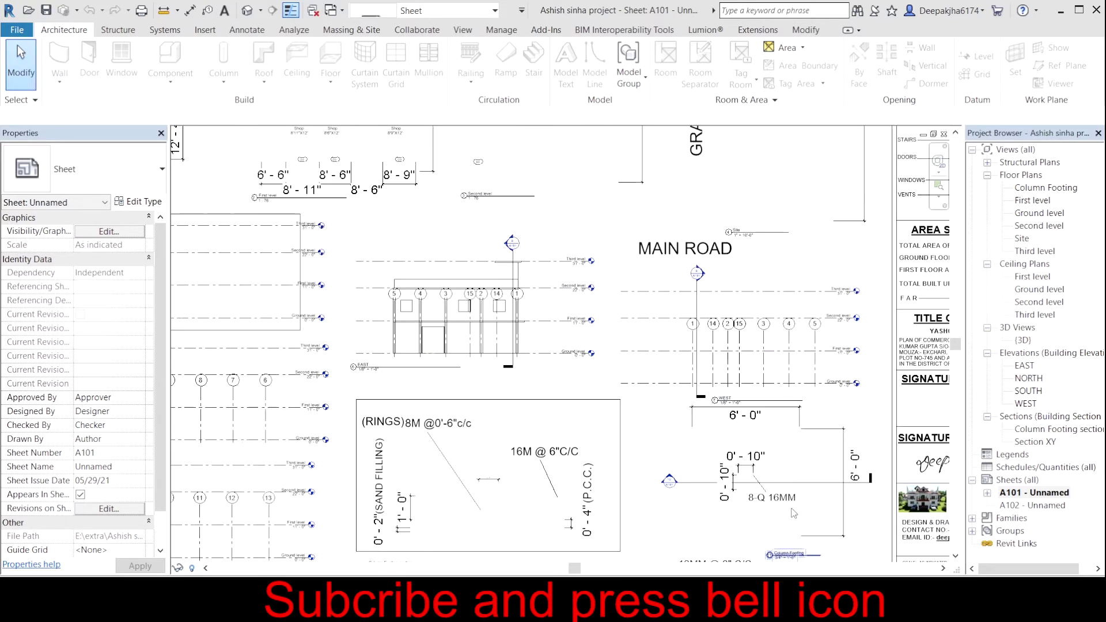
{"action": "scroll", "coordinate": [744, 481], "scroll_direction": "down", "scroll_amount": 1}
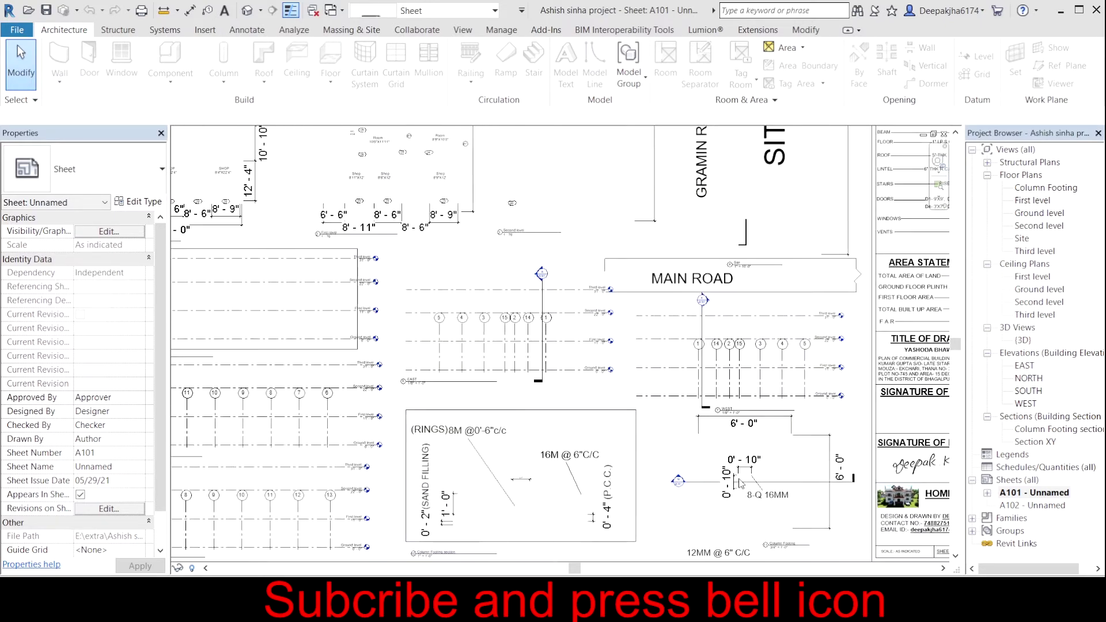
{"action": "scroll", "coordinate": [744, 481], "scroll_direction": "down", "scroll_amount": 1}
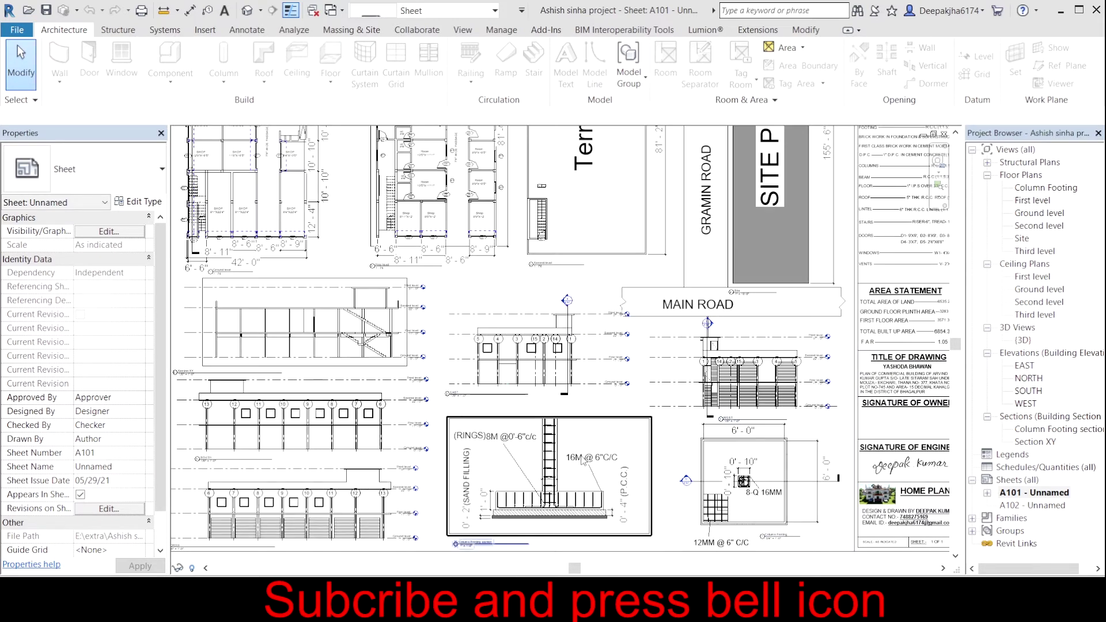
{"action": "scroll", "coordinate": [612, 515], "scroll_direction": "down", "scroll_amount": 1}
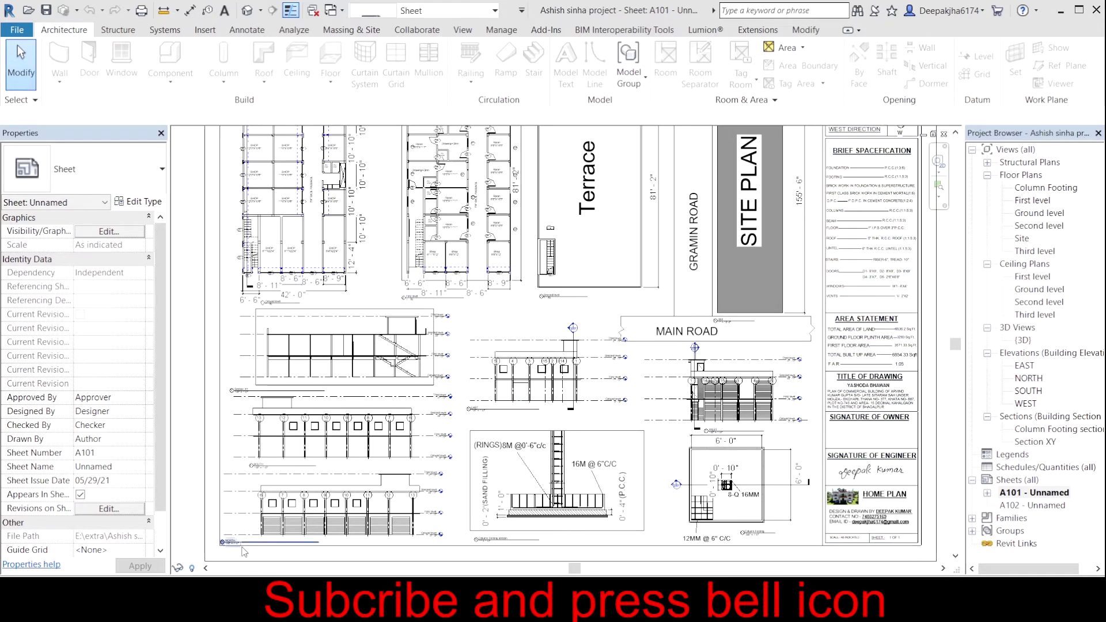
{"action": "scroll", "coordinate": [242, 551], "scroll_direction": "up", "scroll_amount": 2}
{"action": "scroll", "coordinate": [316, 552], "scroll_direction": "up", "scroll_amount": 2}
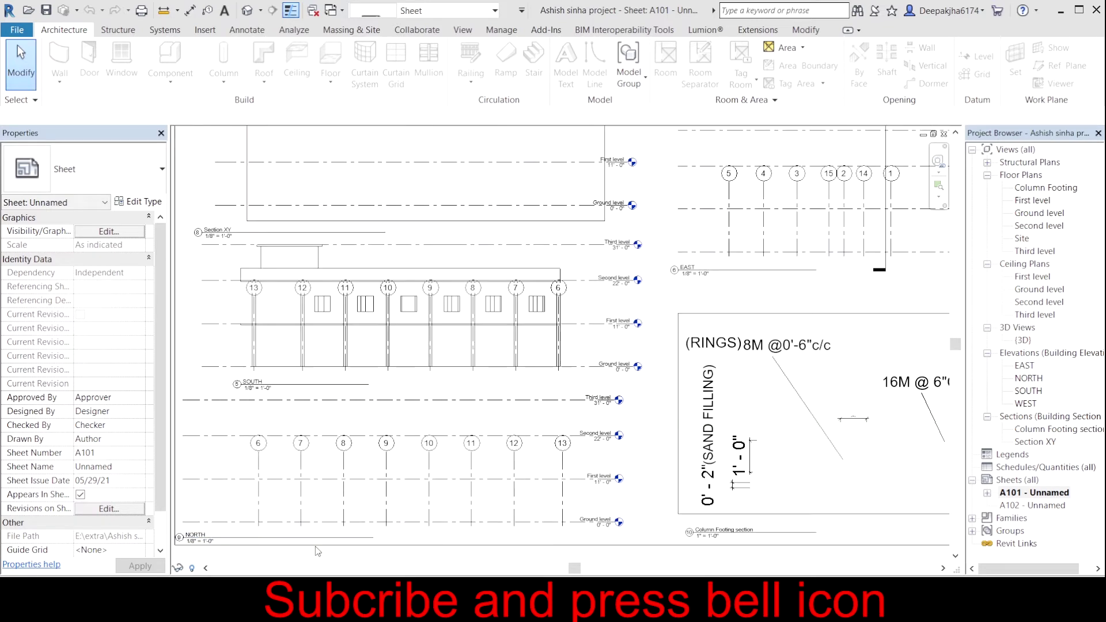
{"action": "scroll", "coordinate": [316, 551], "scroll_direction": "up", "scroll_amount": 1}
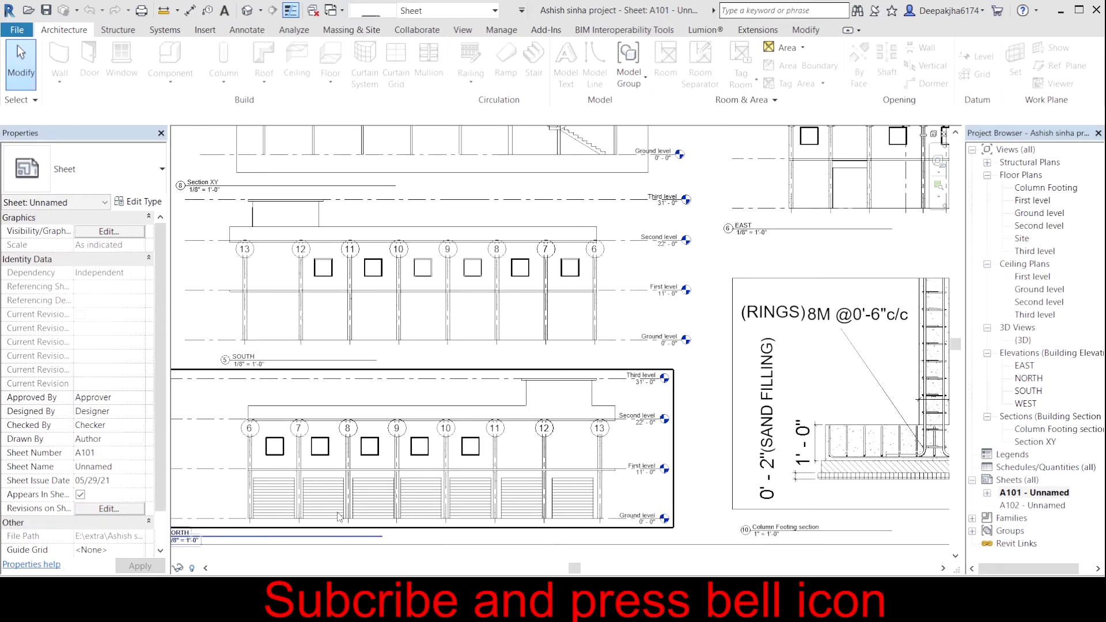
{"action": "scroll", "coordinate": [354, 521], "scroll_direction": "down", "scroll_amount": 2}
{"action": "scroll", "coordinate": [354, 521], "scroll_direction": "down", "scroll_amount": 1}
{"action": "scroll", "coordinate": [354, 521], "scroll_direction": "down", "scroll_amount": 2}
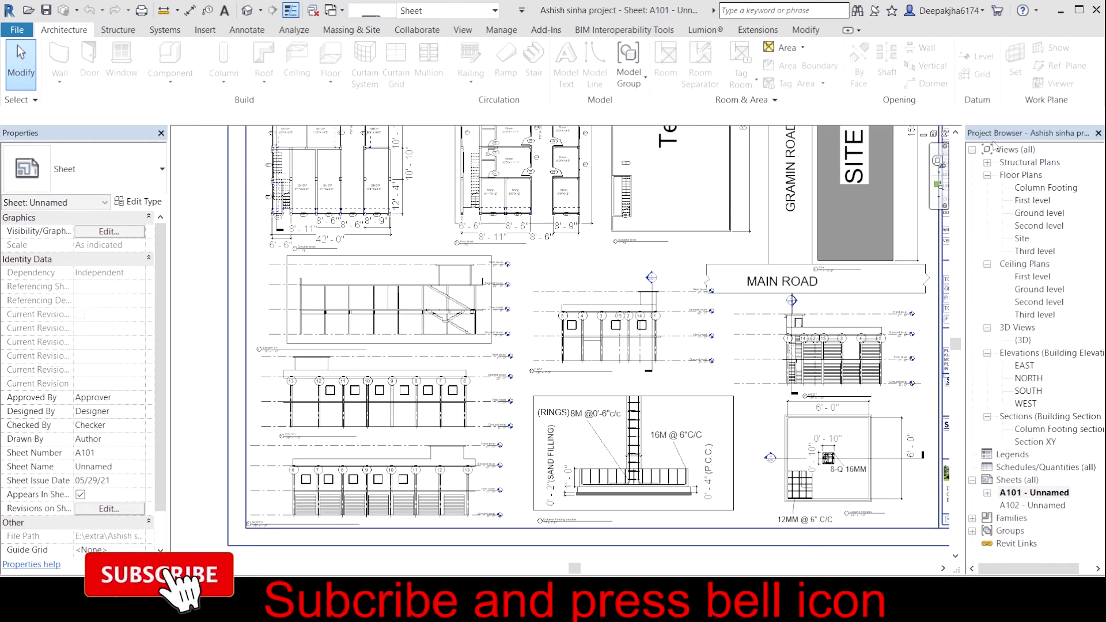
Open the Ground level floor plan and zoom around it.
{"action": "double_click", "coordinate": [1035, 213]}
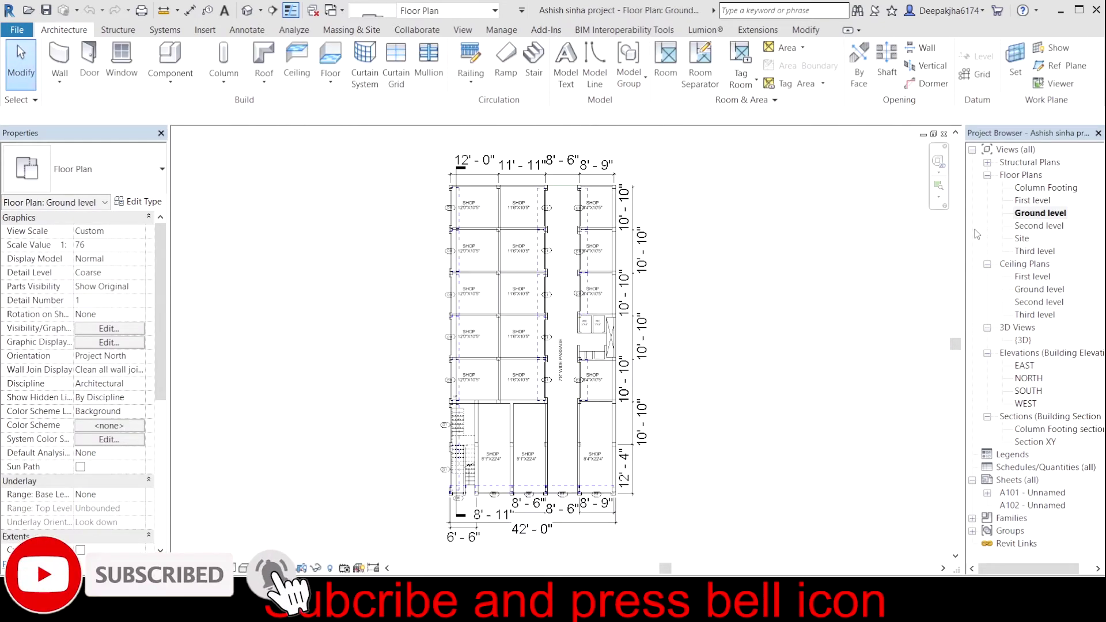
{"action": "scroll", "coordinate": [534, 529], "scroll_direction": "up", "scroll_amount": 2}
{"action": "scroll", "coordinate": [534, 529], "scroll_direction": "up", "scroll_amount": 1}
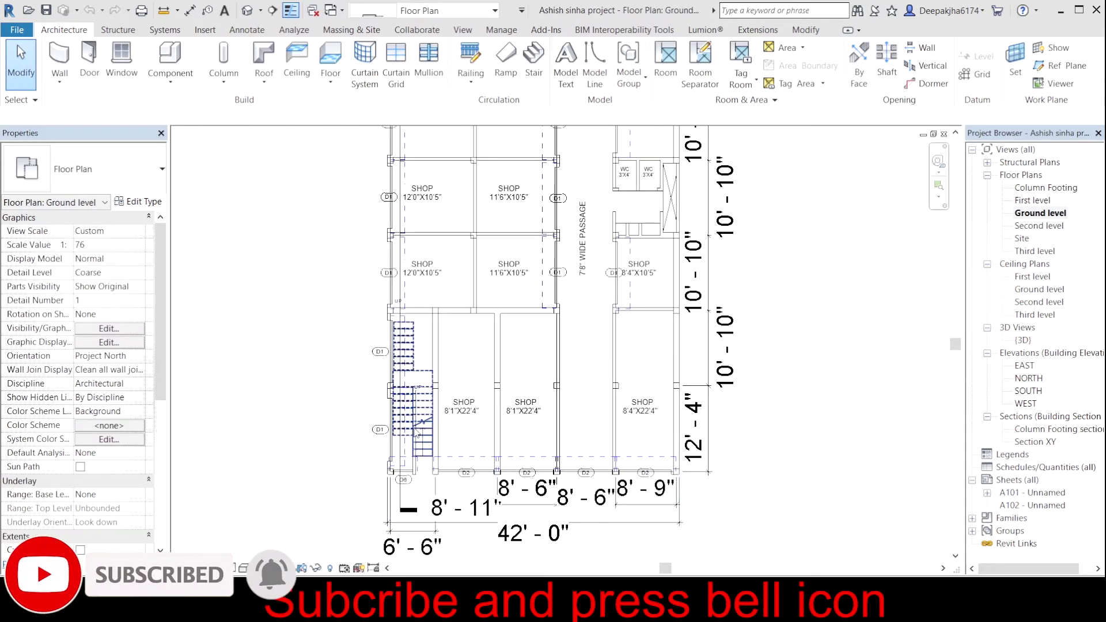
{"action": "scroll", "coordinate": [564, 502], "scroll_direction": "down", "scroll_amount": 2}
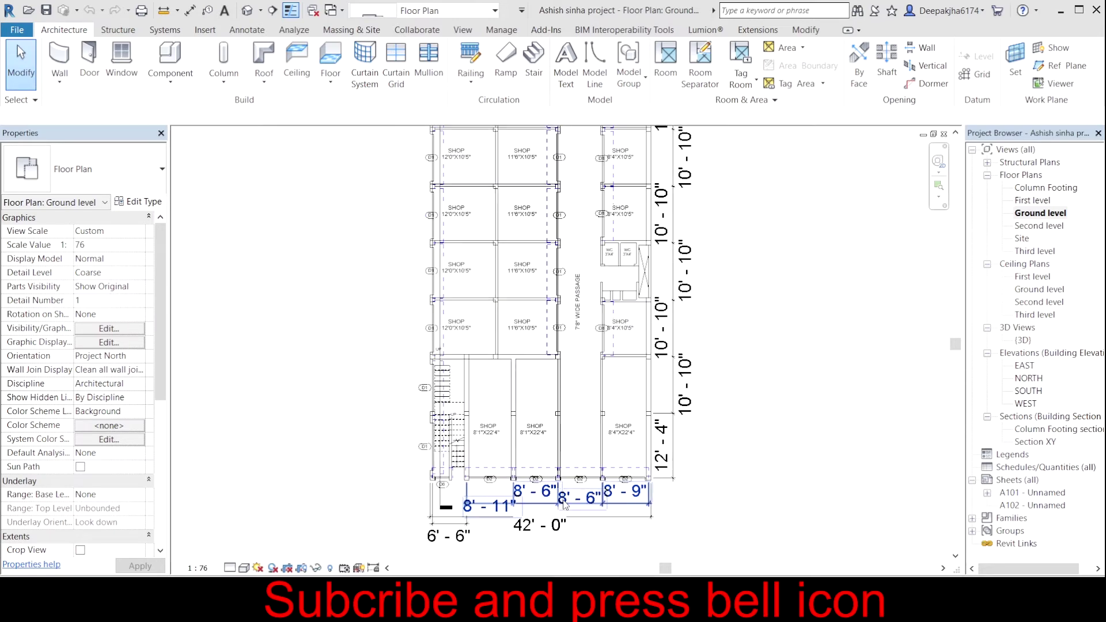
{"action": "scroll", "coordinate": [563, 503], "scroll_direction": "down", "scroll_amount": 1}
{"action": "scroll", "coordinate": [634, 172], "scroll_direction": "up", "scroll_amount": 2}
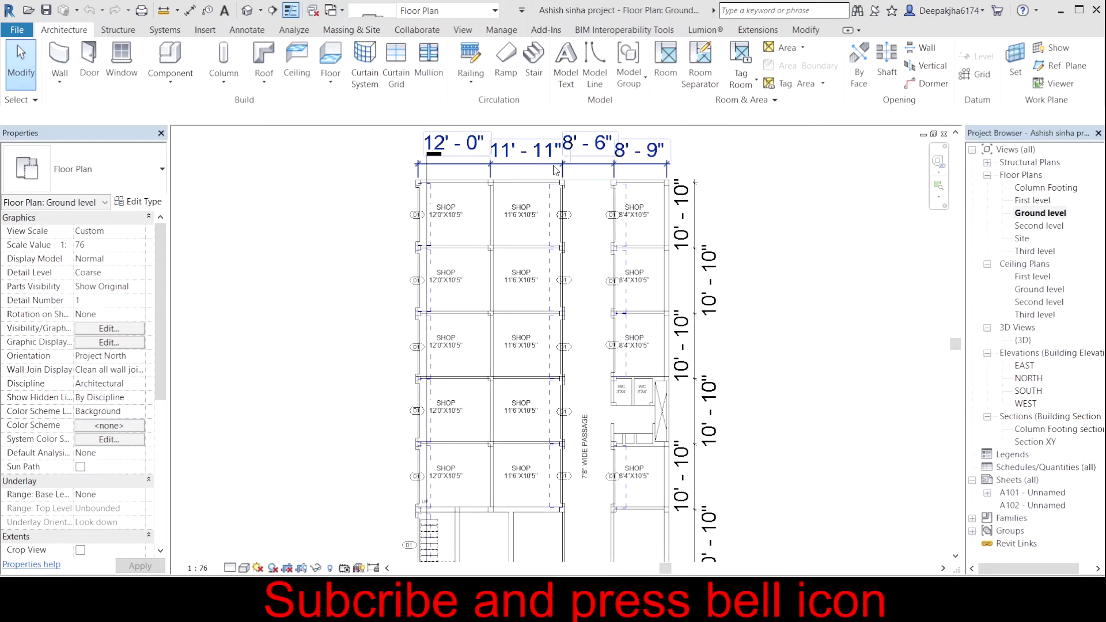
{"action": "scroll", "coordinate": [807, 190], "scroll_direction": "down", "scroll_amount": 1}
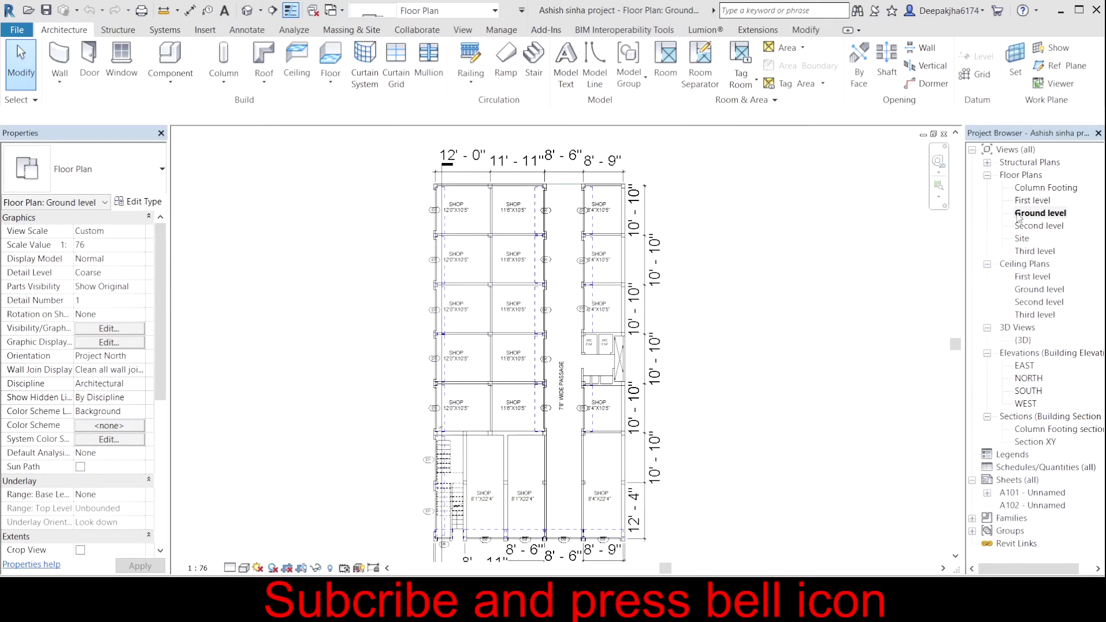
Look over the Second level Terrace plan and the First level floor plan.
{"action": "double_click", "coordinate": [1038, 225]}
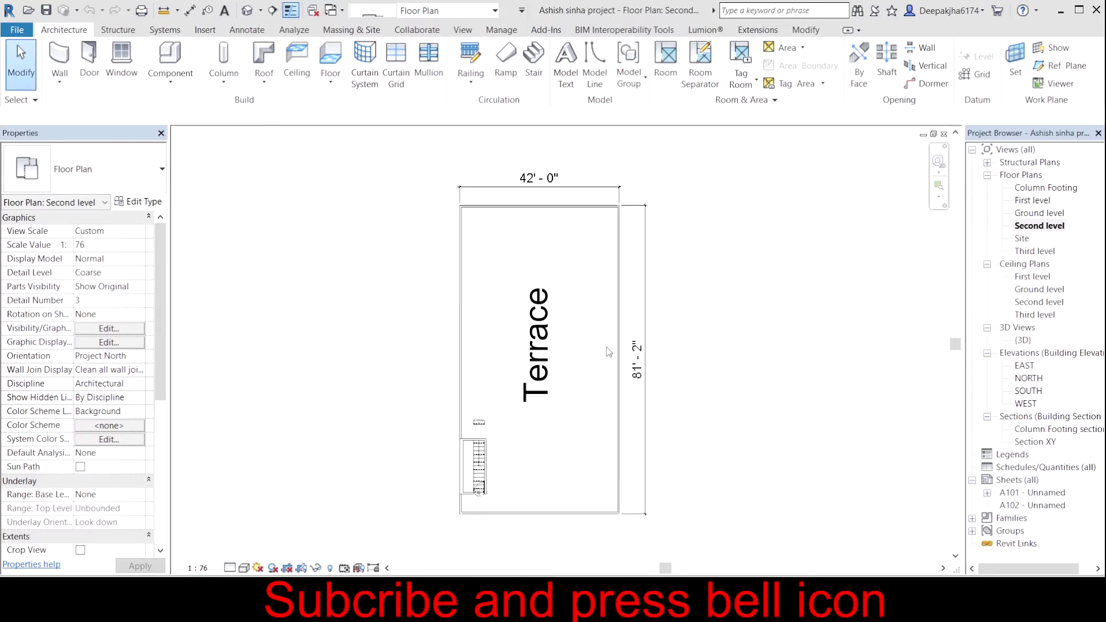
{"action": "double_click", "coordinate": [1033, 201]}
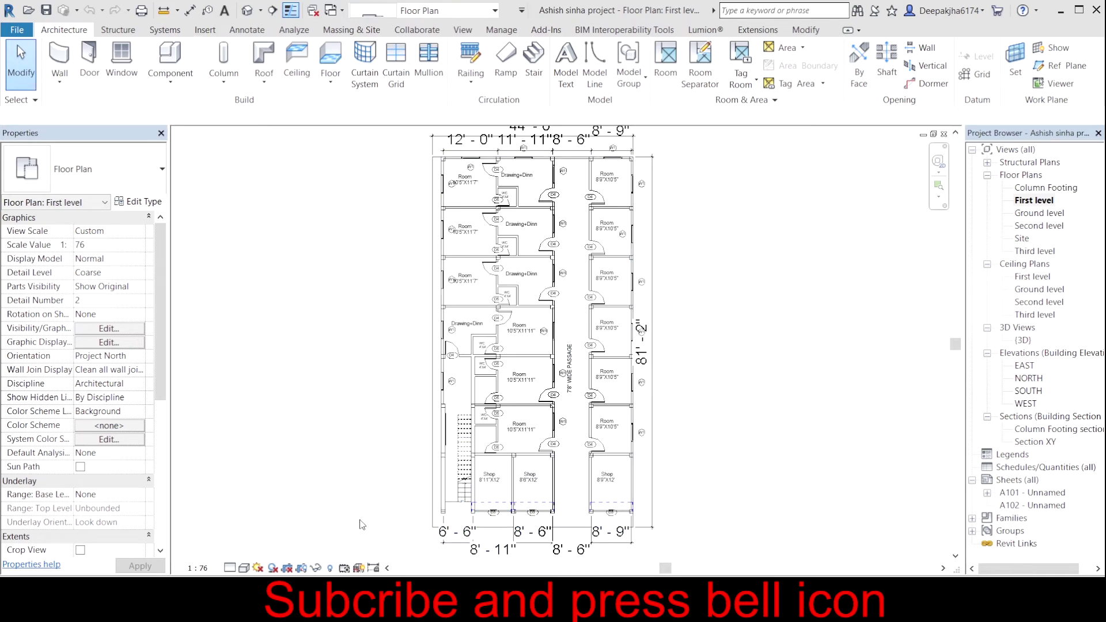
{"action": "scroll", "coordinate": [362, 524], "scroll_direction": "down", "scroll_amount": 1}
{"action": "scroll", "coordinate": [503, 199], "scroll_direction": "up", "scroll_amount": 2}
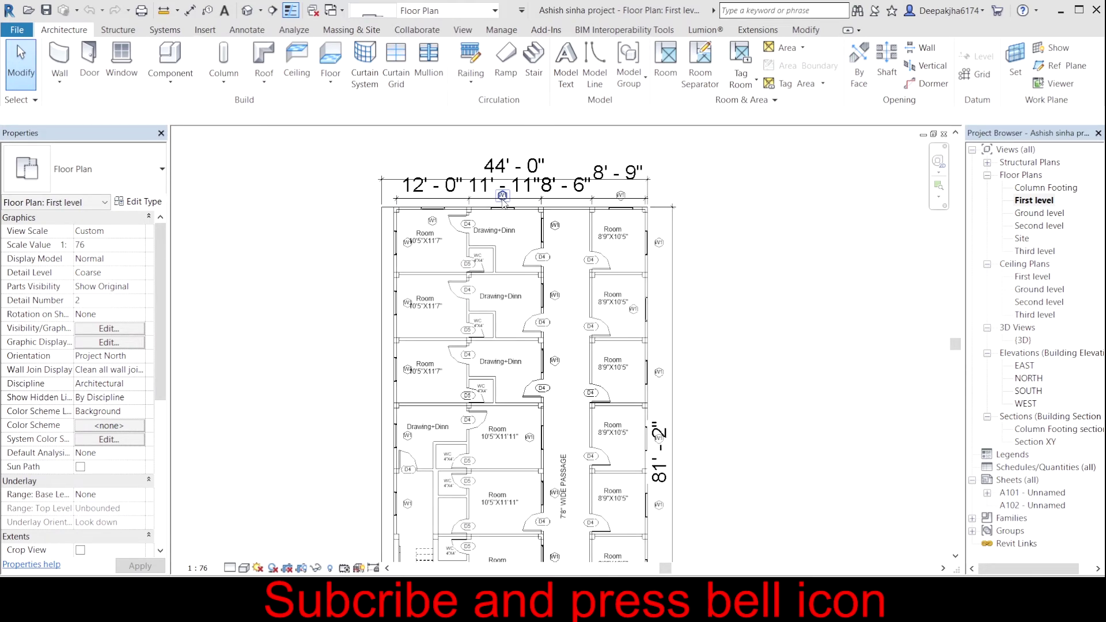
{"action": "scroll", "coordinate": [503, 199], "scroll_direction": "up", "scroll_amount": 1}
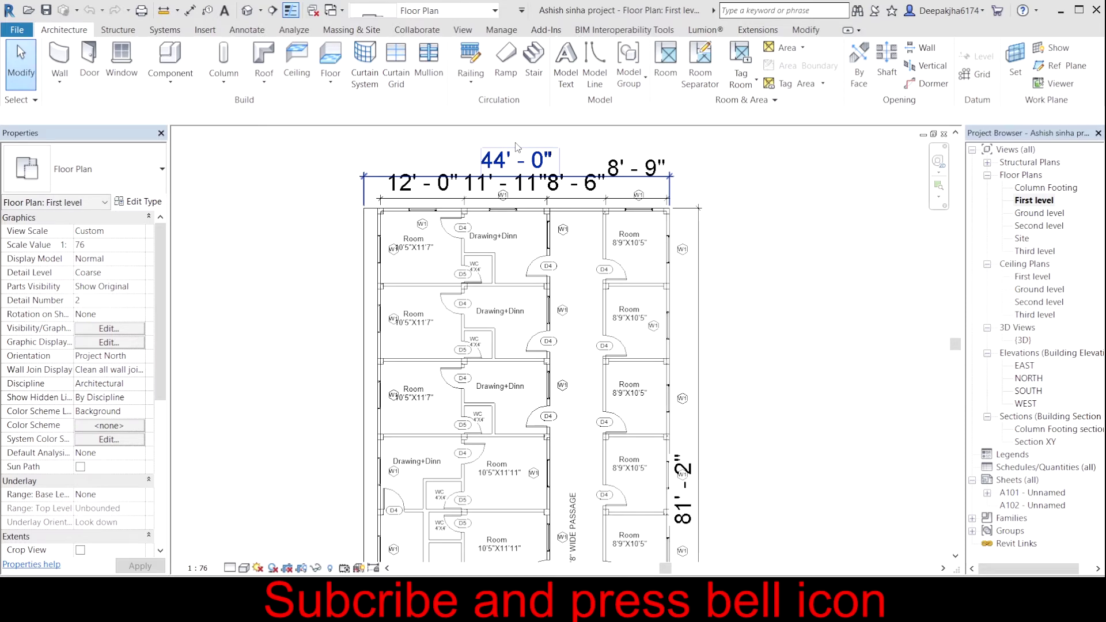
{"action": "scroll", "coordinate": [517, 147], "scroll_direction": "down", "scroll_amount": 2}
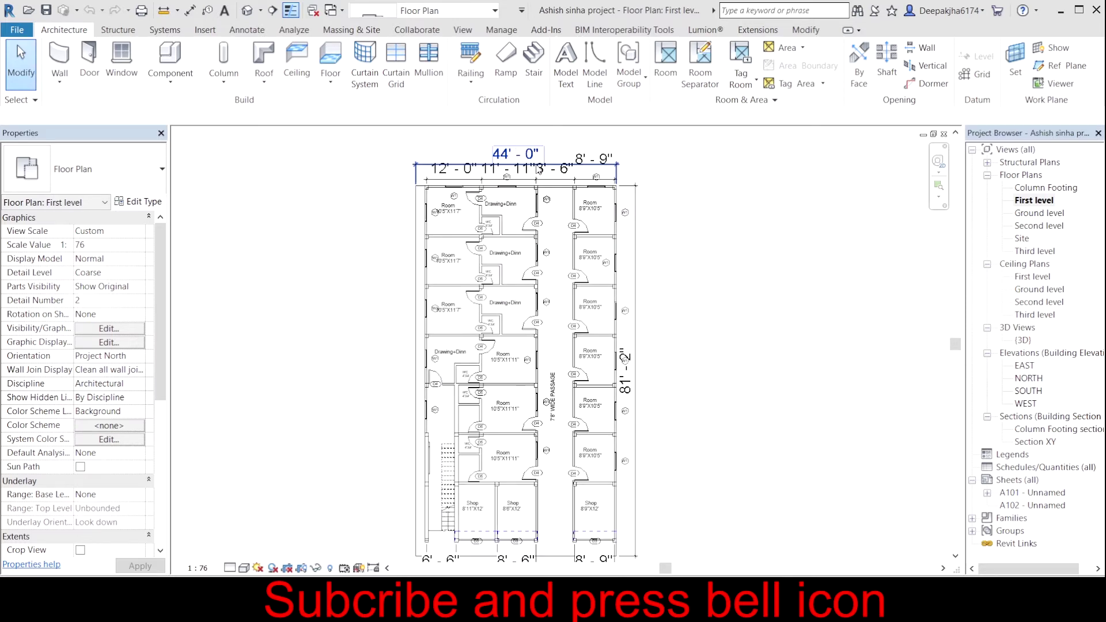
{"action": "scroll", "coordinate": [538, 169], "scroll_direction": "down", "scroll_amount": 1}
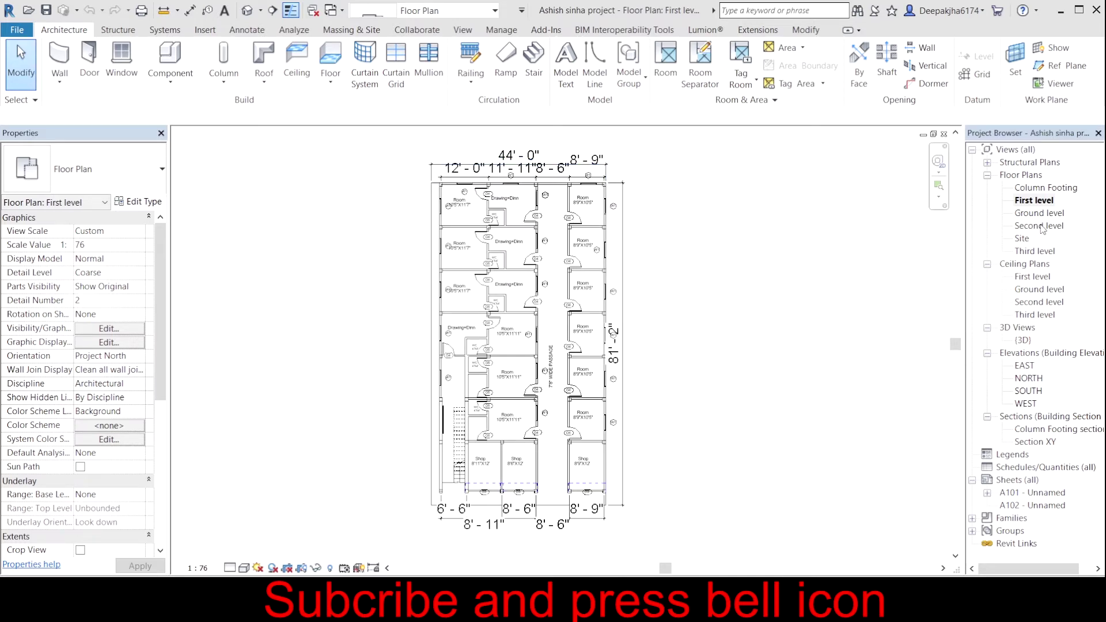
Show the Site plan's 42'-0" by 155'-6" plot between Gramin Road and Main Road.
{"action": "double_click", "coordinate": [1023, 239]}
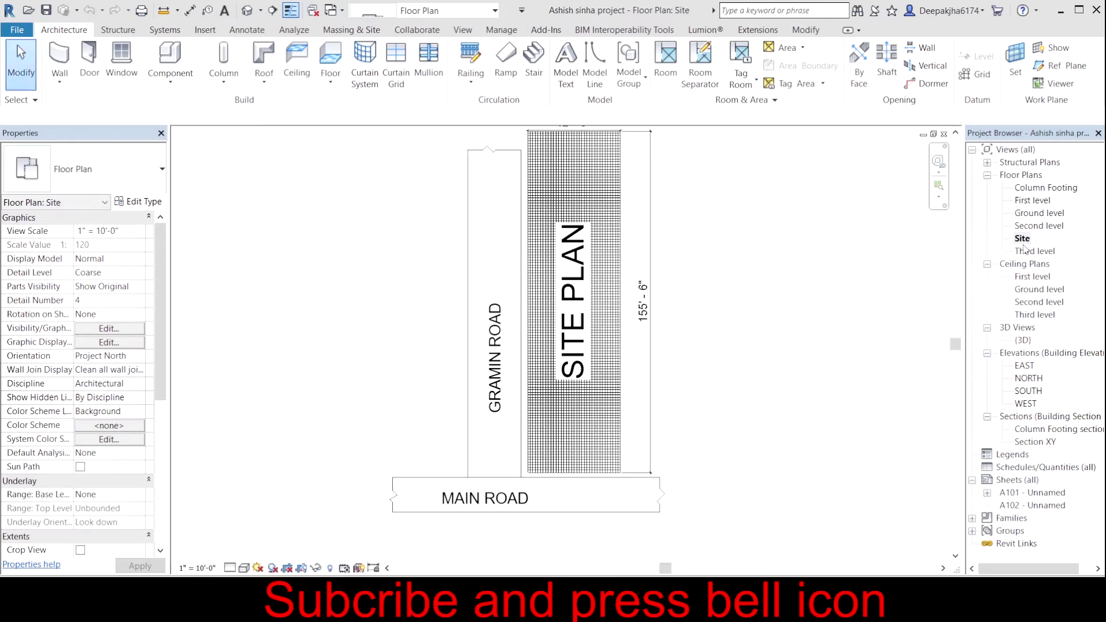
{"action": "scroll", "coordinate": [500, 536], "scroll_direction": "down", "scroll_amount": 1}
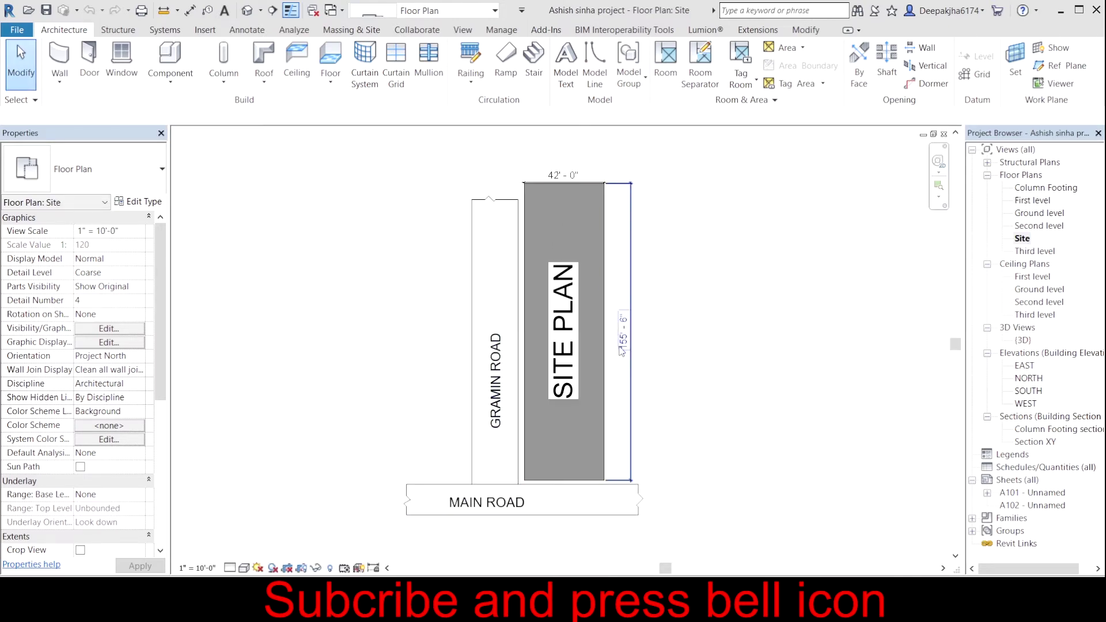
{"action": "scroll", "coordinate": [665, 333], "scroll_direction": "up", "scroll_amount": 1}
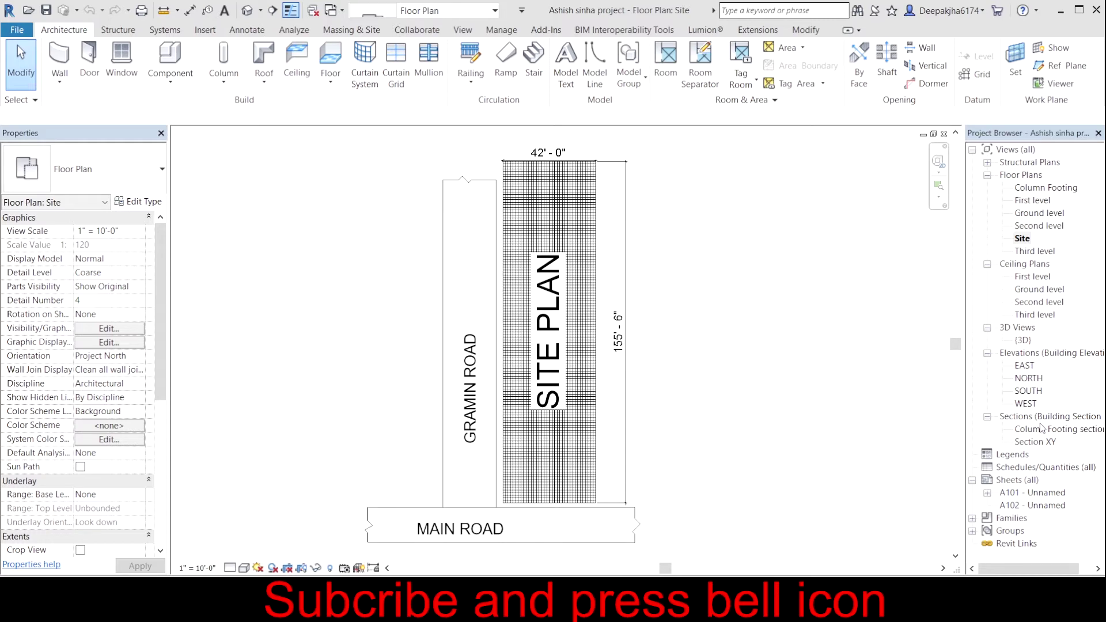
View the Column Footing section, then Section XY spanning Ground to Third (31'-0") levels.
{"action": "double_click", "coordinate": [1042, 428]}
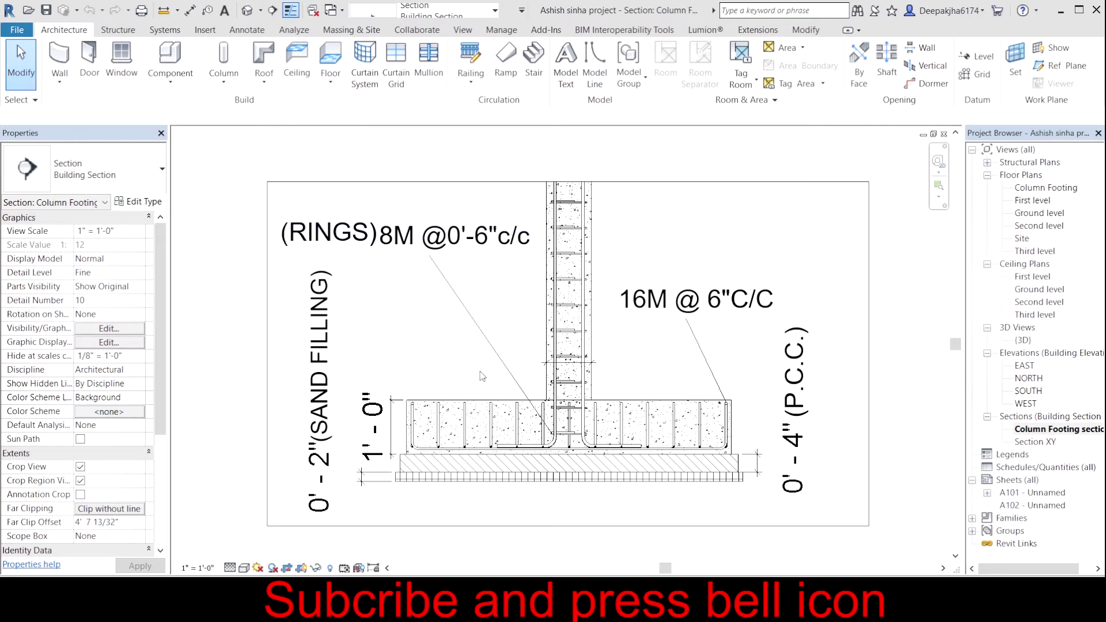
{"action": "double_click", "coordinate": [1021, 443]}
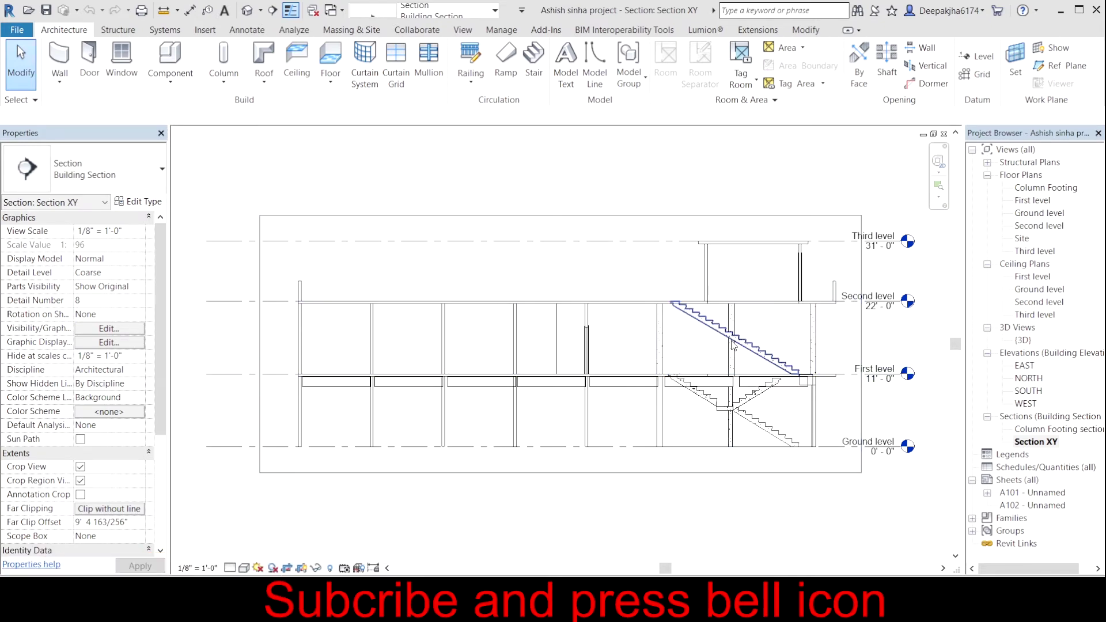
{"action": "scroll", "coordinate": [869, 406], "scroll_direction": "up", "scroll_amount": 3}
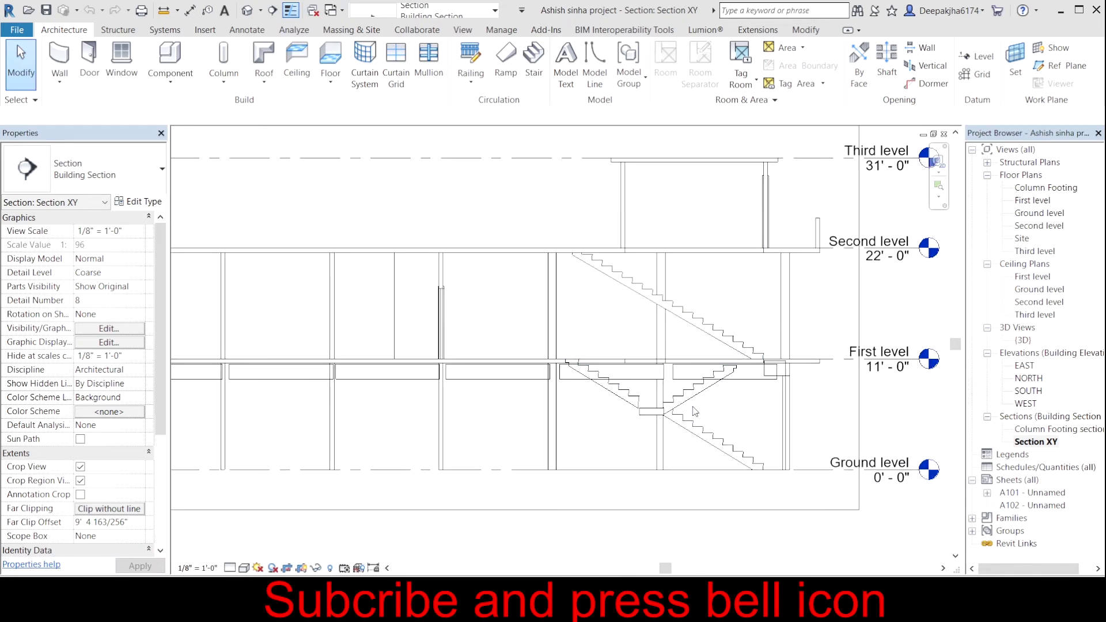
{"action": "scroll", "coordinate": [687, 367], "scroll_direction": "down", "scroll_amount": 2}
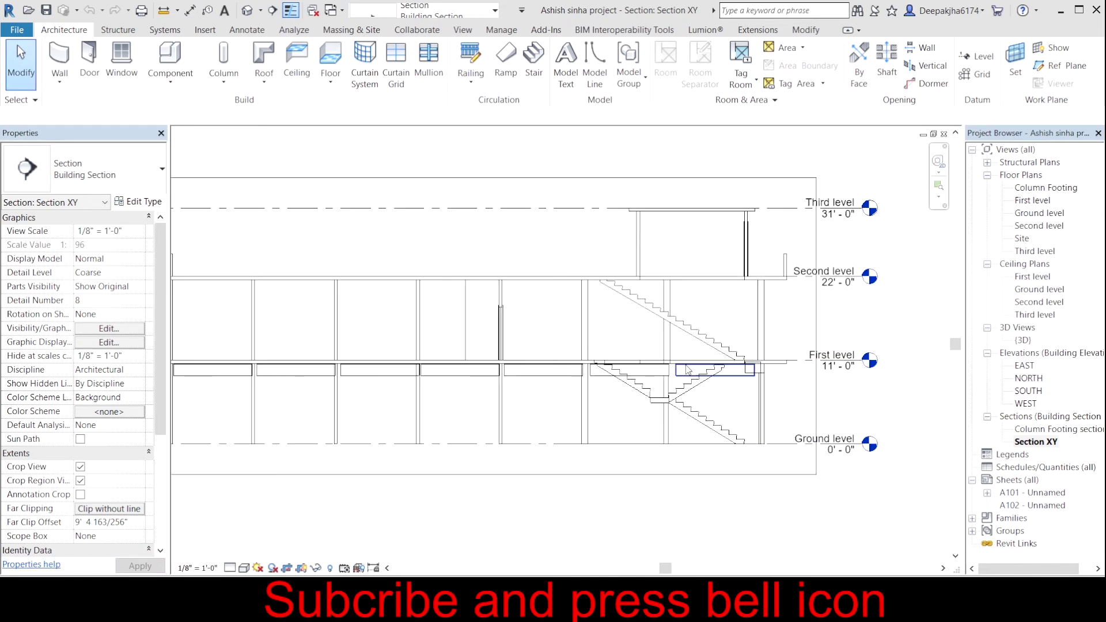
{"action": "scroll", "coordinate": [925, 330], "scroll_direction": "down", "scroll_amount": 1}
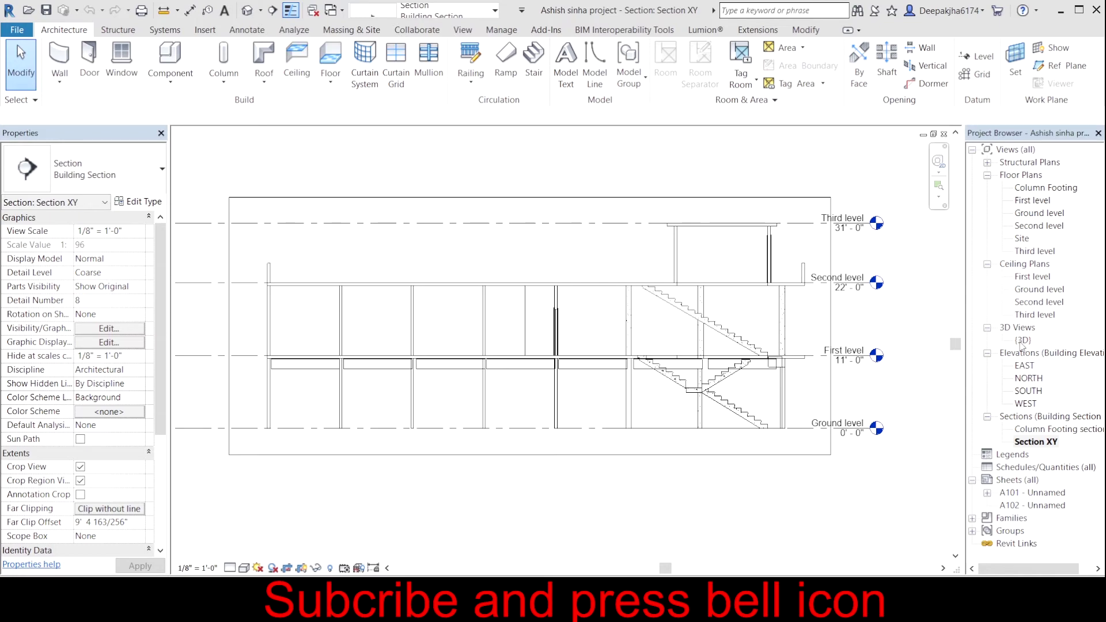
Cycle through the EAST, NORTH, SOUTH and WEST elevations, zooming on WEST.
{"action": "double_click", "coordinate": [1024, 366]}
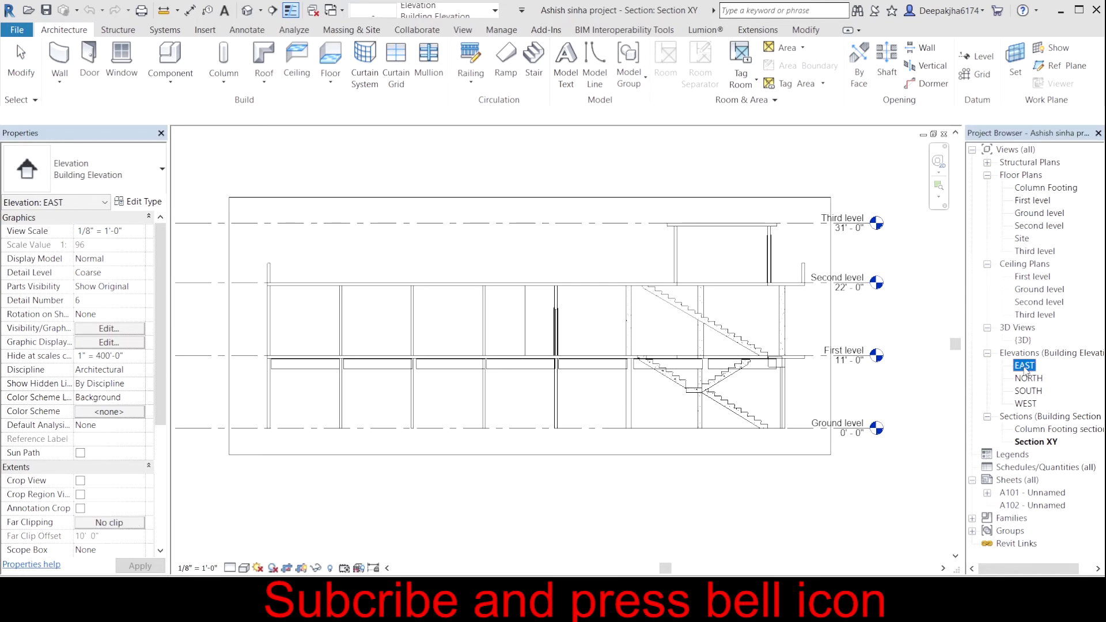
{"action": "double_click", "coordinate": [1030, 379]}
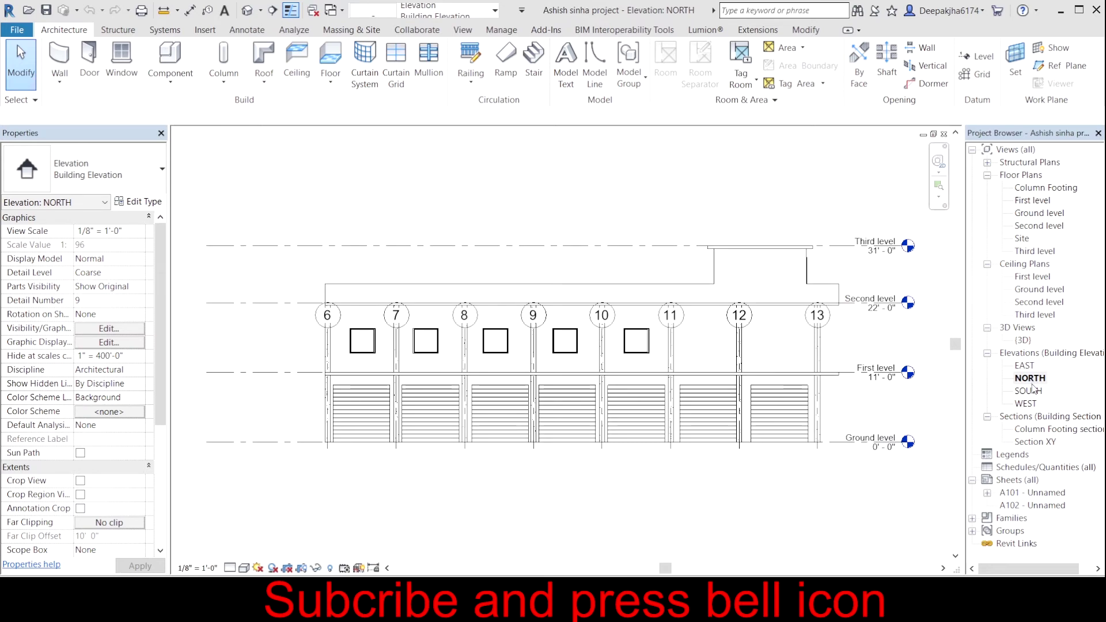
{"action": "double_click", "coordinate": [1029, 391]}
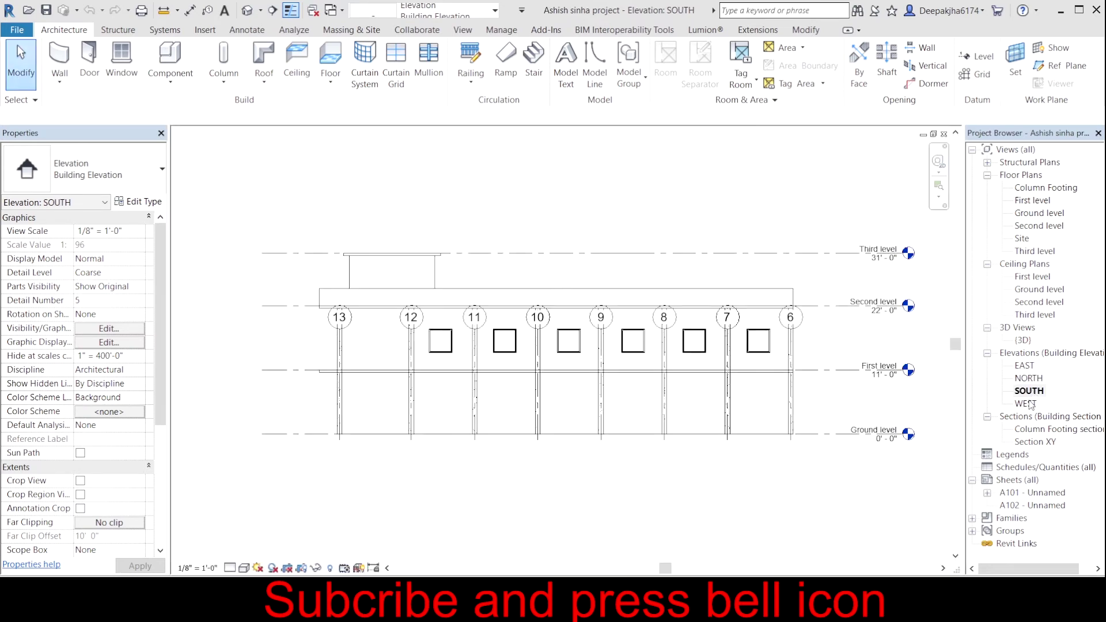
{"action": "double_click", "coordinate": [1028, 404]}
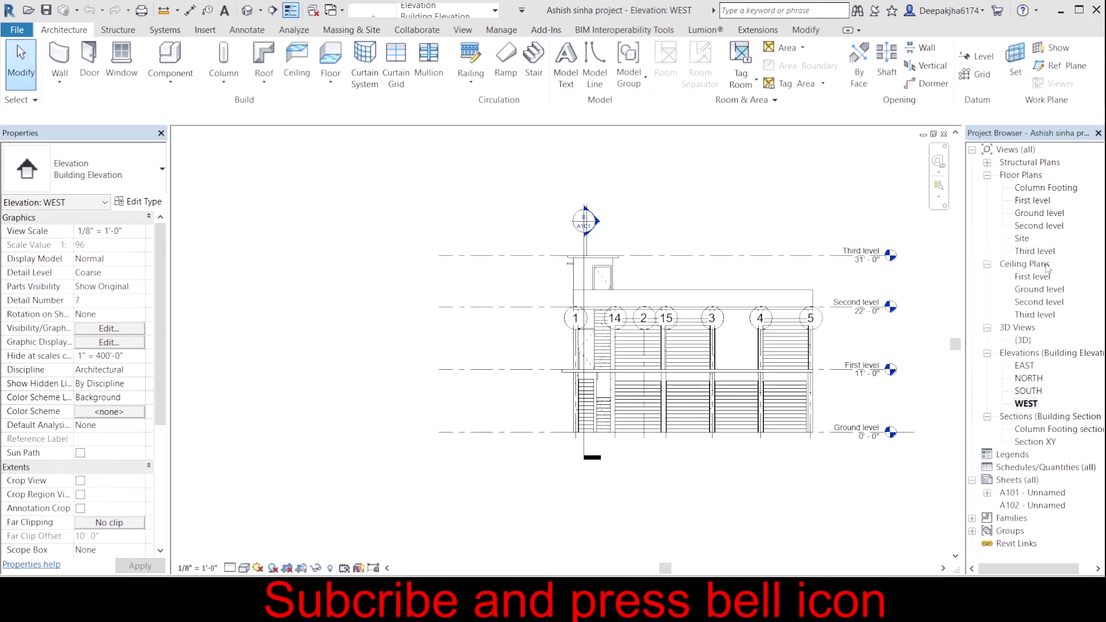
{"action": "scroll", "coordinate": [382, 385], "scroll_direction": "down", "scroll_amount": 1}
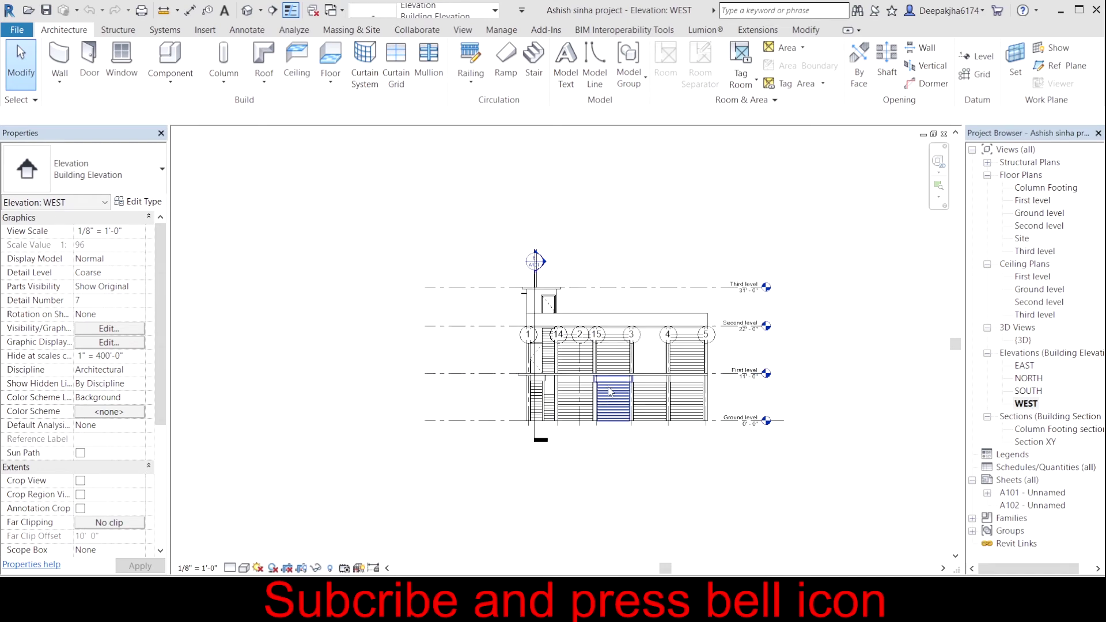
{"action": "scroll", "coordinate": [678, 388], "scroll_direction": "up", "scroll_amount": 2}
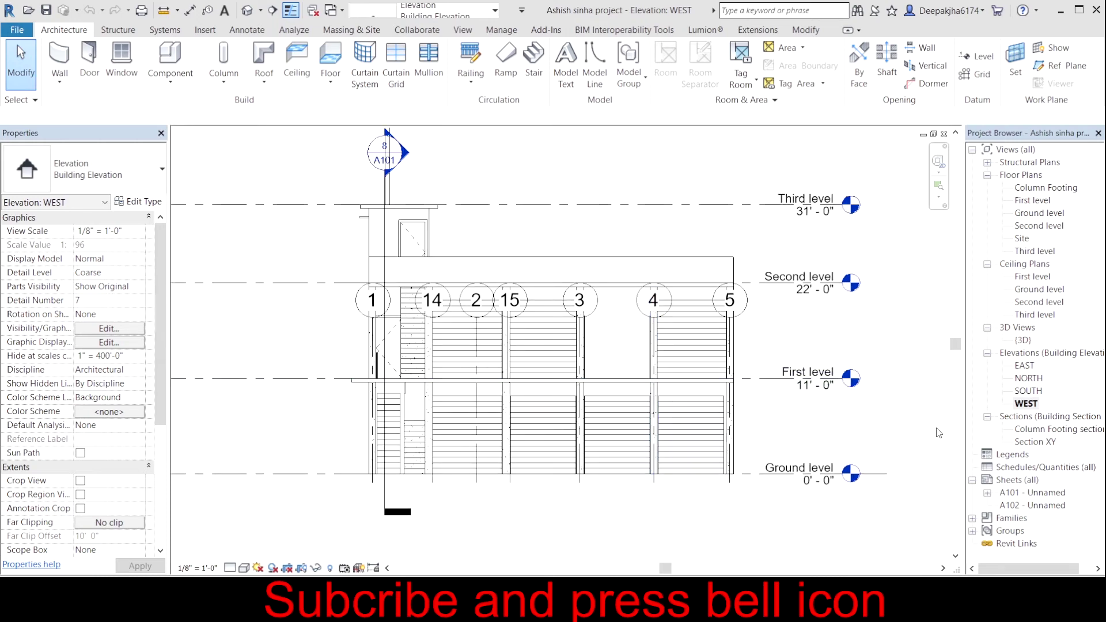
View empty sheet A102 and zoom into its YASHODA BHAWAN title block.
{"action": "double_click", "coordinate": [1014, 507]}
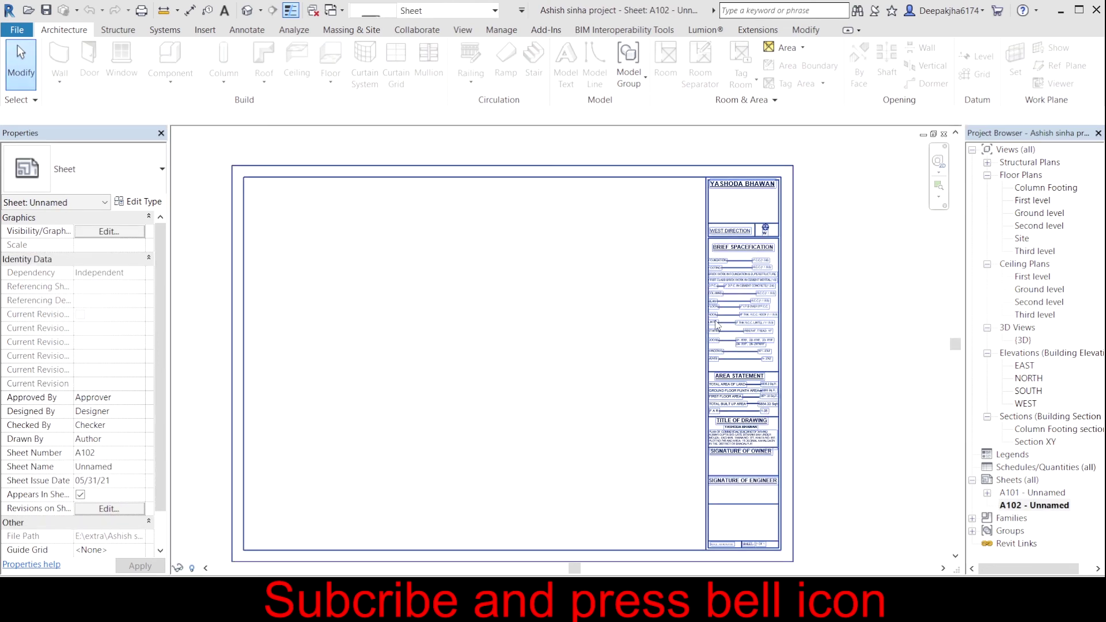
{"action": "scroll", "coordinate": [762, 309], "scroll_direction": "up", "scroll_amount": 3}
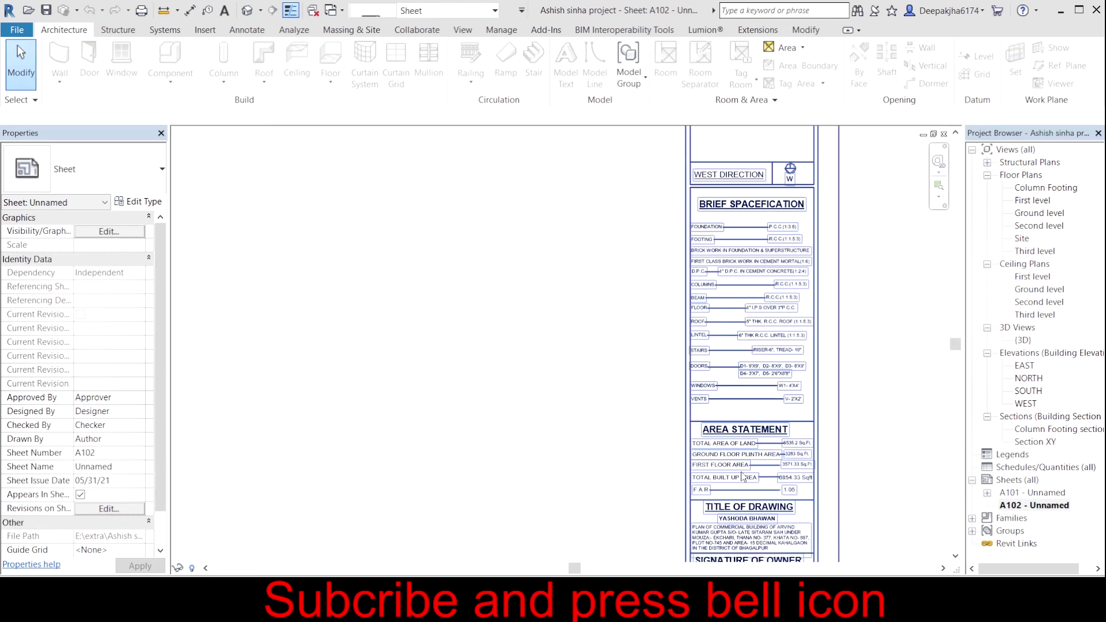
{"action": "scroll", "coordinate": [703, 342], "scroll_direction": "down", "scroll_amount": 1}
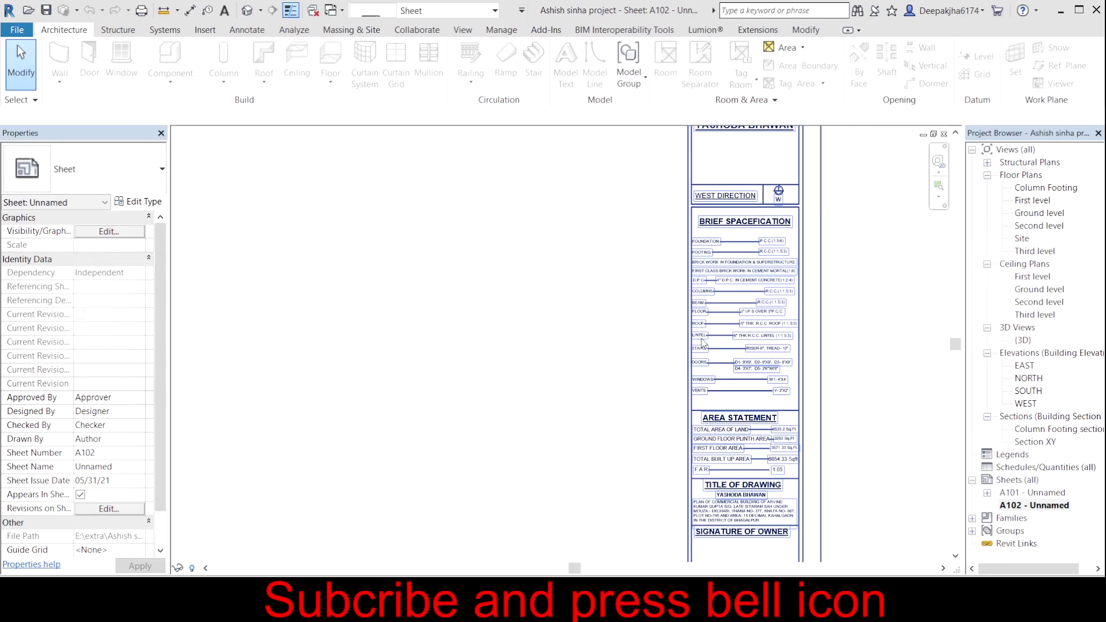
{"action": "scroll", "coordinate": [750, 381], "scroll_direction": "down", "scroll_amount": 1}
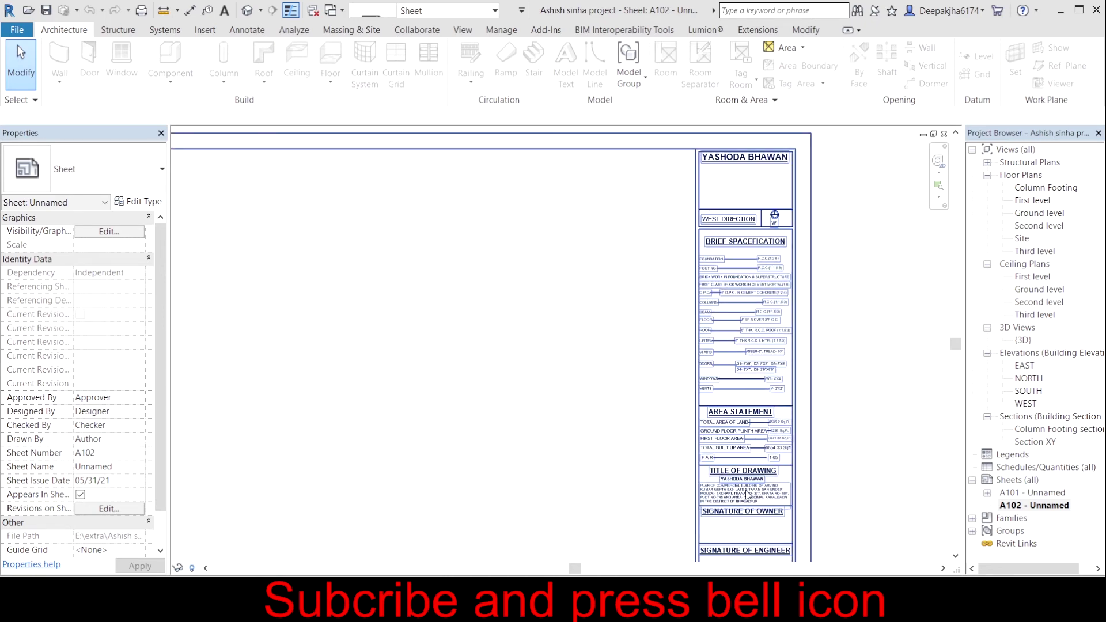
Bring up sheet A101 and zoom across its plans, elevations and footing section.
{"action": "double_click", "coordinate": [1016, 493]}
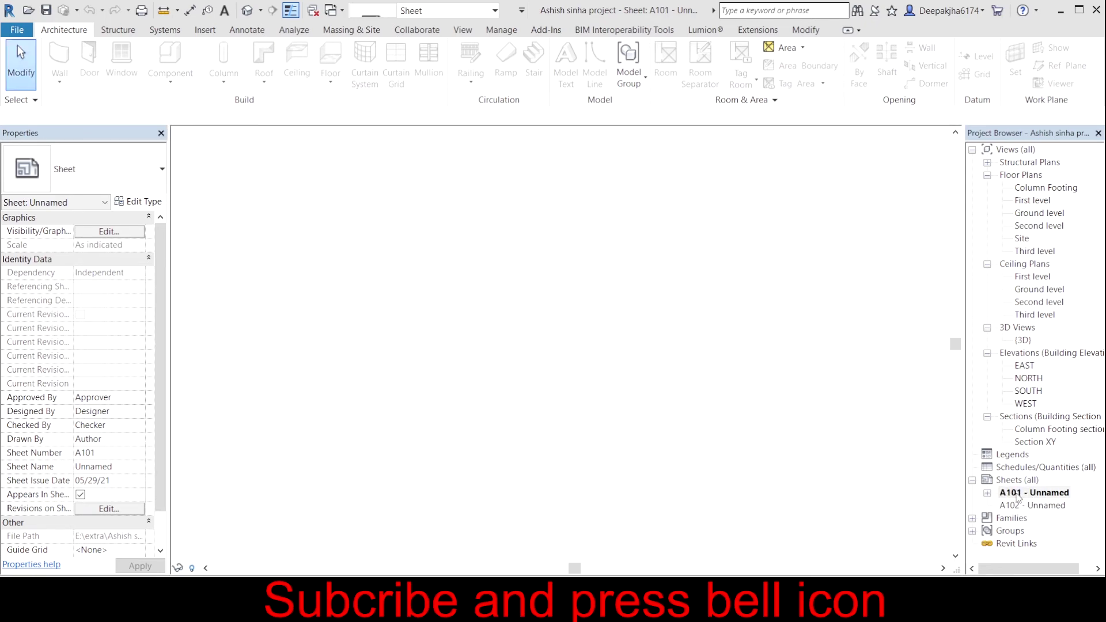
{"action": "scroll", "coordinate": [395, 387], "scroll_direction": "down", "scroll_amount": 2}
{"action": "scroll", "coordinate": [395, 387], "scroll_direction": "down", "scroll_amount": 1}
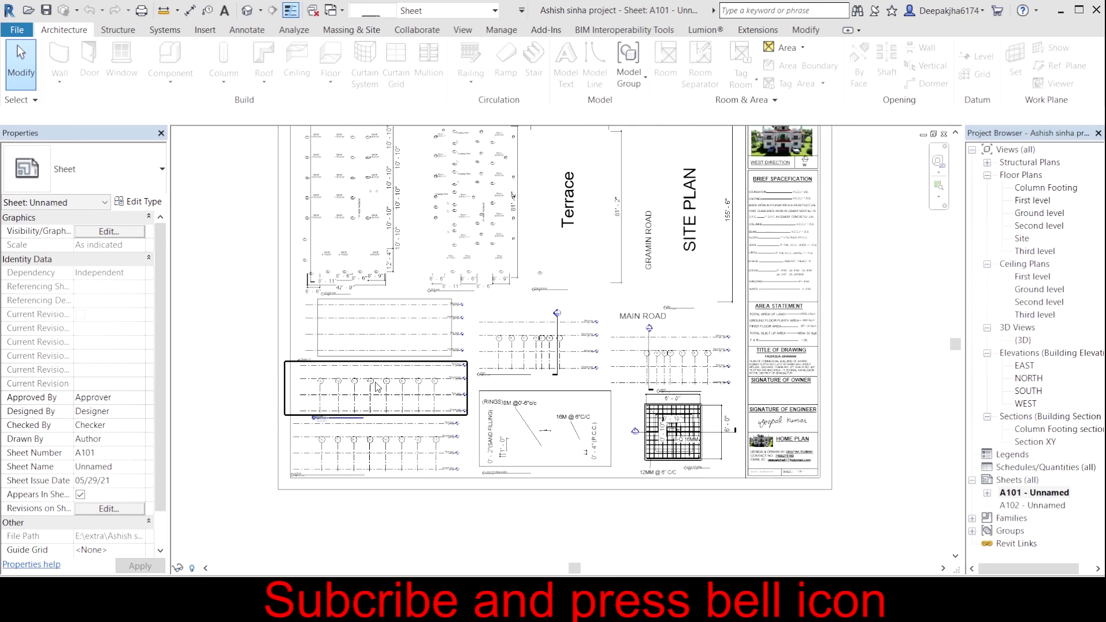
{"action": "scroll", "coordinate": [372, 393], "scroll_direction": "down", "scroll_amount": 1}
{"action": "scroll", "coordinate": [372, 392], "scroll_direction": "down", "scroll_amount": 1}
{"action": "scroll", "coordinate": [757, 172], "scroll_direction": "up", "scroll_amount": 1}
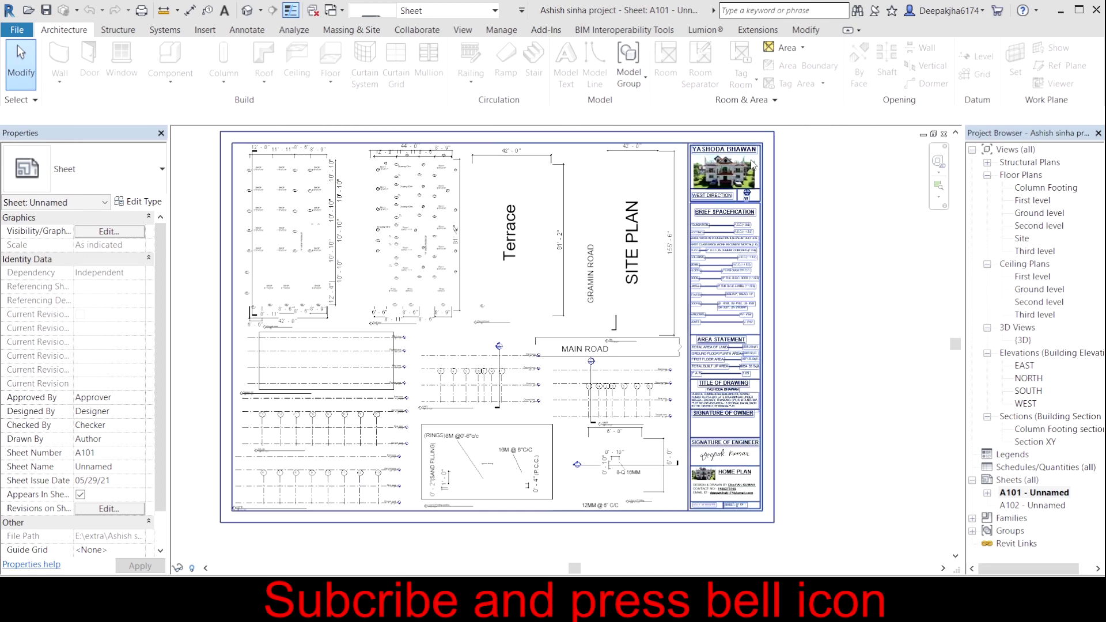
{"action": "scroll", "coordinate": [752, 167], "scroll_direction": "up", "scroll_amount": 2}
{"action": "scroll", "coordinate": [744, 155], "scroll_direction": "up", "scroll_amount": 1}
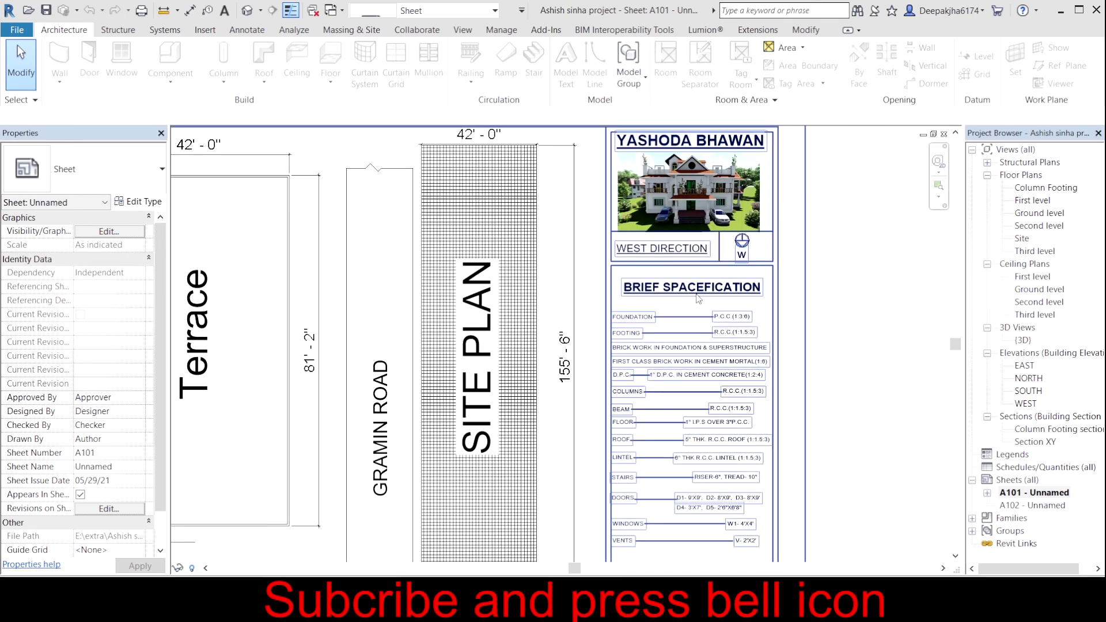
{"action": "scroll", "coordinate": [810, 195], "scroll_direction": "down", "scroll_amount": 1}
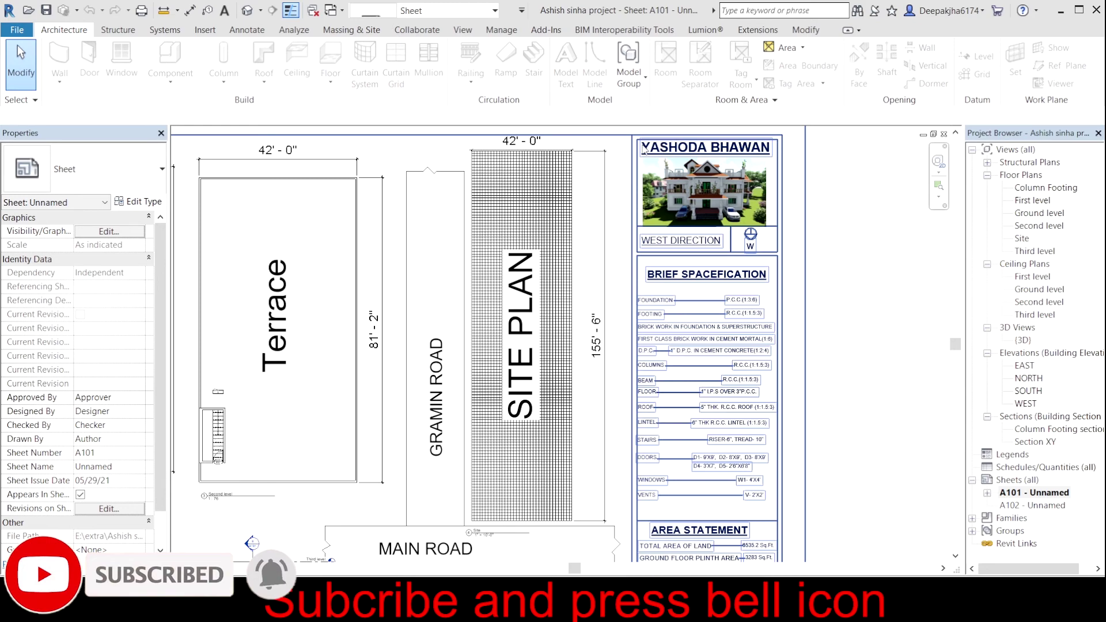
Zoom into the title block's area statement, engineer signature and Home Plan panels.
{"action": "scroll", "coordinate": [644, 148], "scroll_direction": "down", "scroll_amount": 1}
{"action": "scroll", "coordinate": [644, 148], "scroll_direction": "down", "scroll_amount": 1}
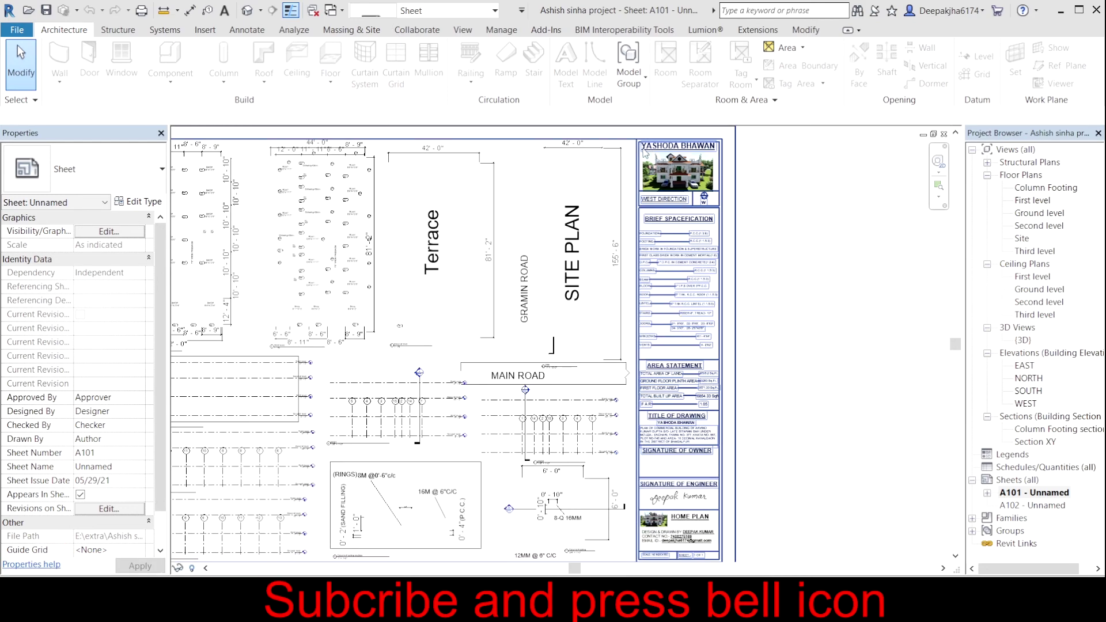
{"action": "scroll", "coordinate": [673, 454], "scroll_direction": "down", "scroll_amount": 1}
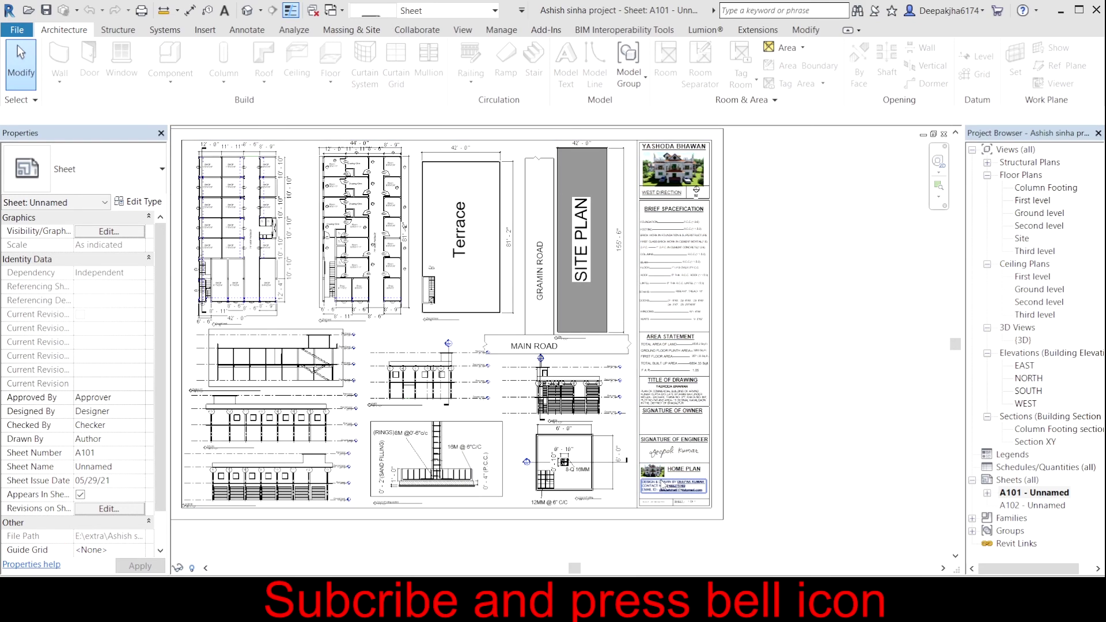
{"action": "scroll", "coordinate": [672, 454], "scroll_direction": "up", "scroll_amount": 2}
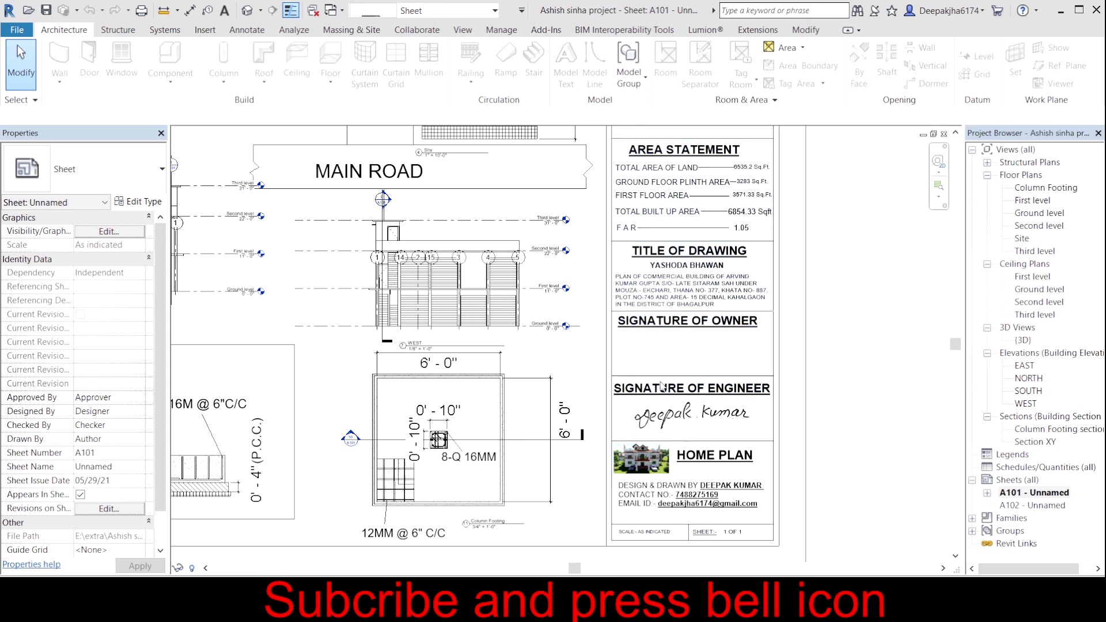
{"action": "scroll", "coordinate": [784, 375], "scroll_direction": "down", "scroll_amount": 1}
{"action": "scroll", "coordinate": [748, 437], "scroll_direction": "up", "scroll_amount": 1}
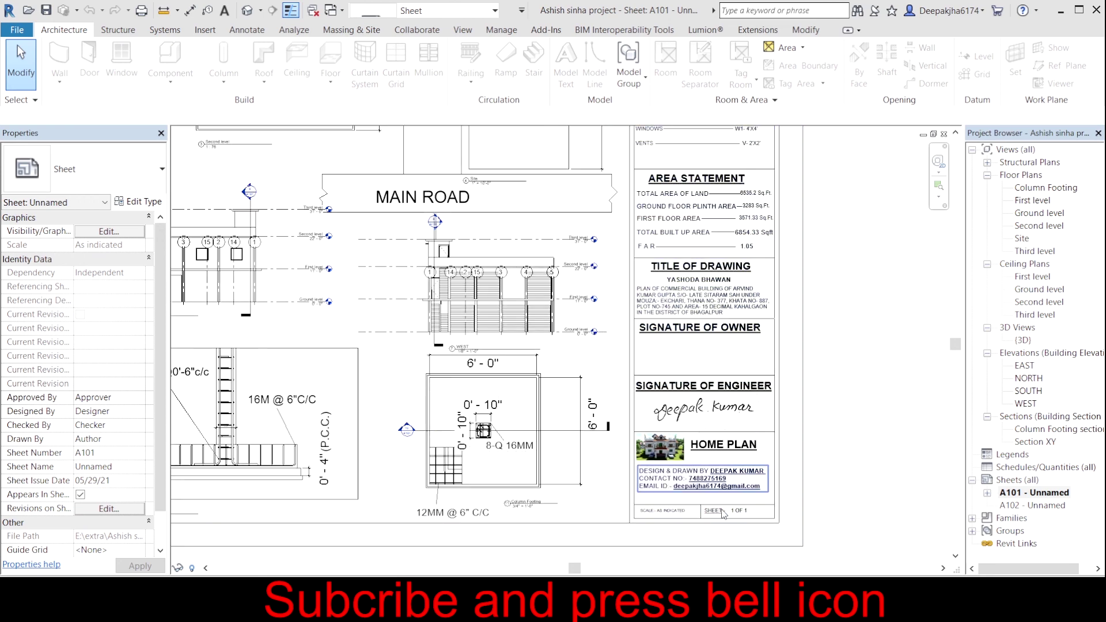
{"action": "scroll", "coordinate": [691, 472], "scroll_direction": "up", "scroll_amount": 1}
{"action": "scroll", "coordinate": [668, 480], "scroll_direction": "up", "scroll_amount": 1}
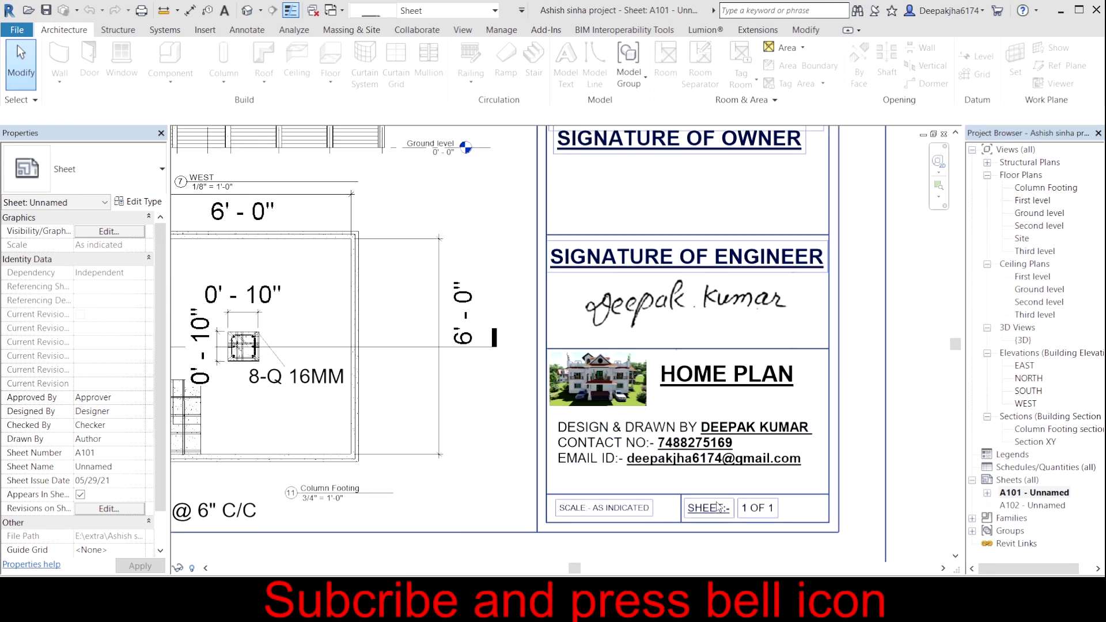